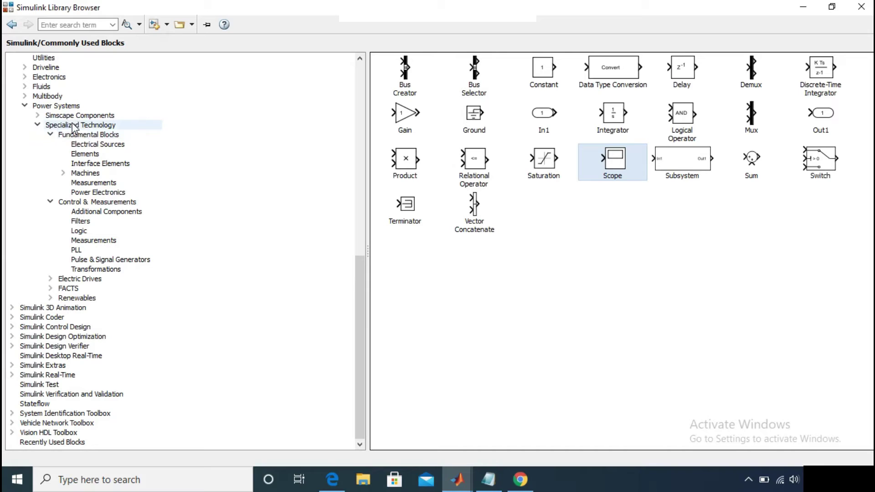
Add a powergui block from Simscape Power Systems Specialized Technology Fundamental Blocks to the untitled model.
left_click(74, 107)
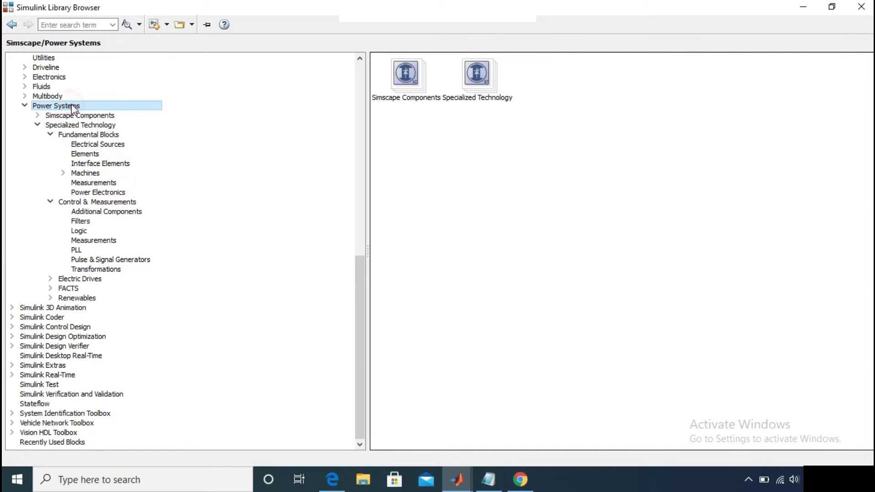
double_click(480, 91)
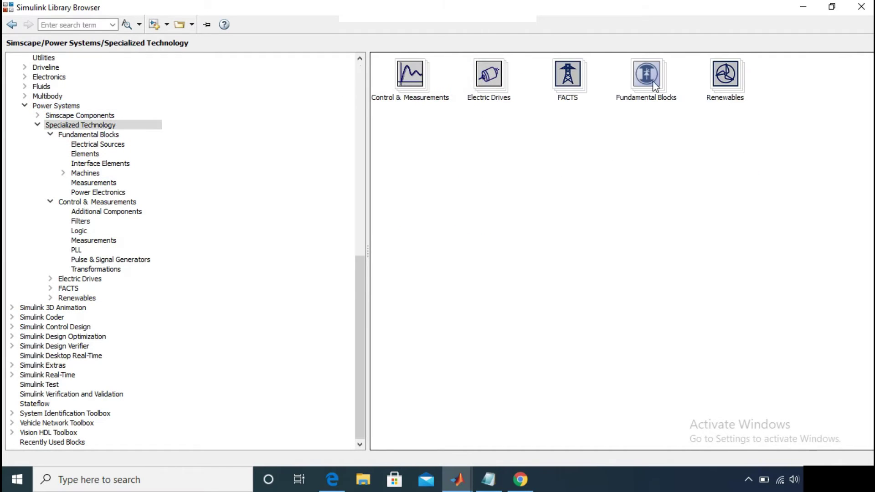
double_click(646, 75)
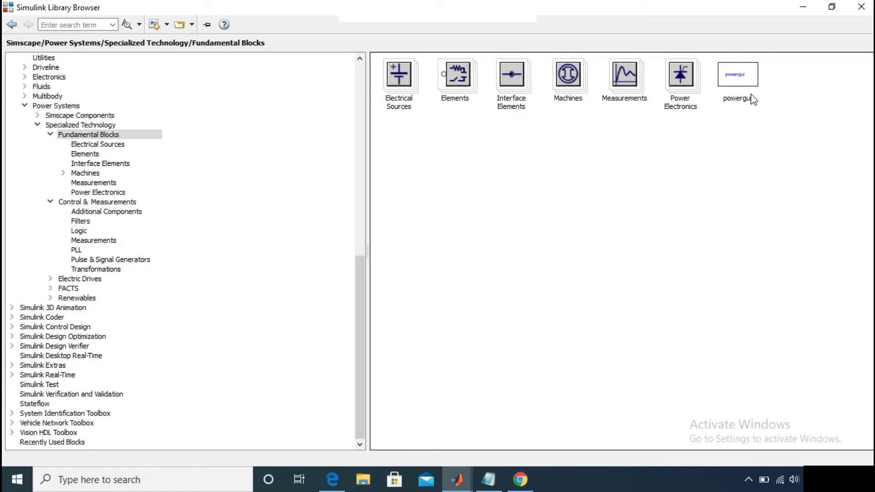
left_click(739, 86)
right_click(739, 86)
left_click(753, 89)
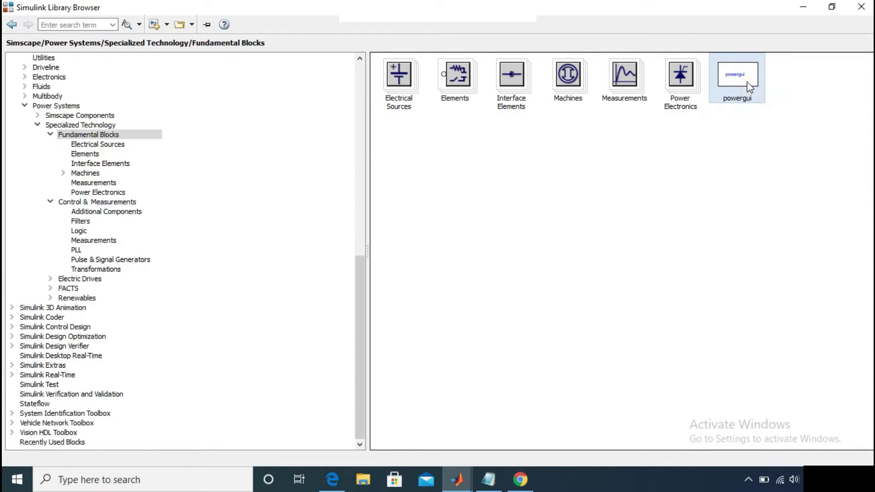
Add a Goto block from the Simulink Signal Routing library to the untitled model and return to the model.
scroll(361, 273, "up", 15)
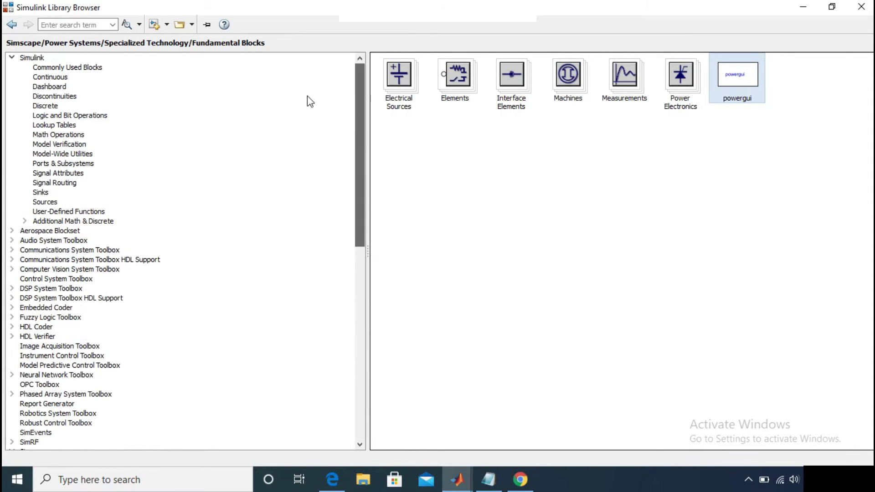
left_click(76, 183)
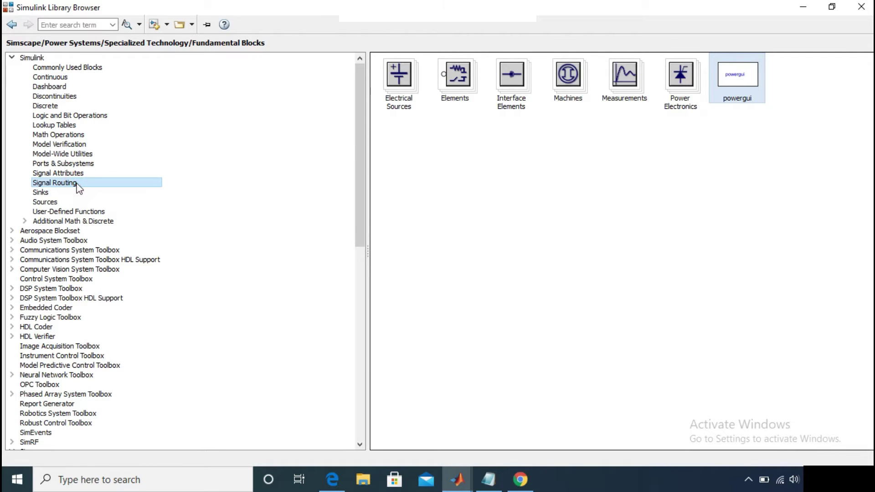
left_click(806, 82)
right_click(798, 69)
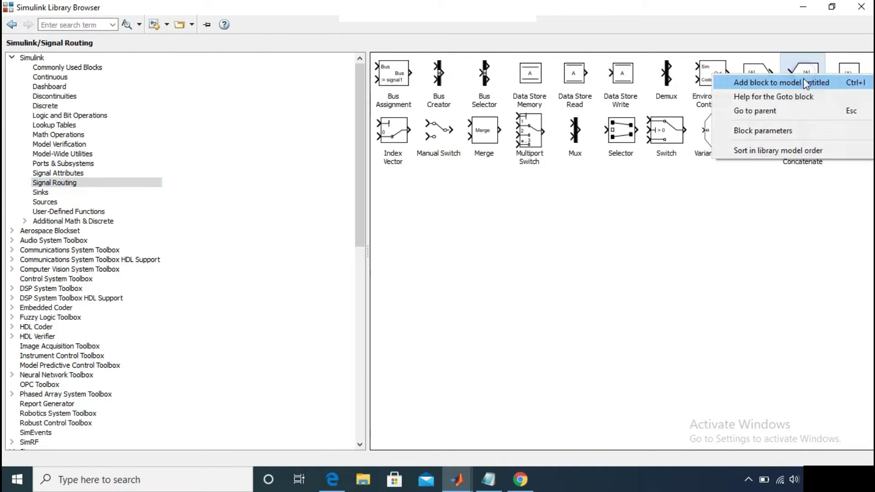
left_click(808, 82)
left_click(803, 7)
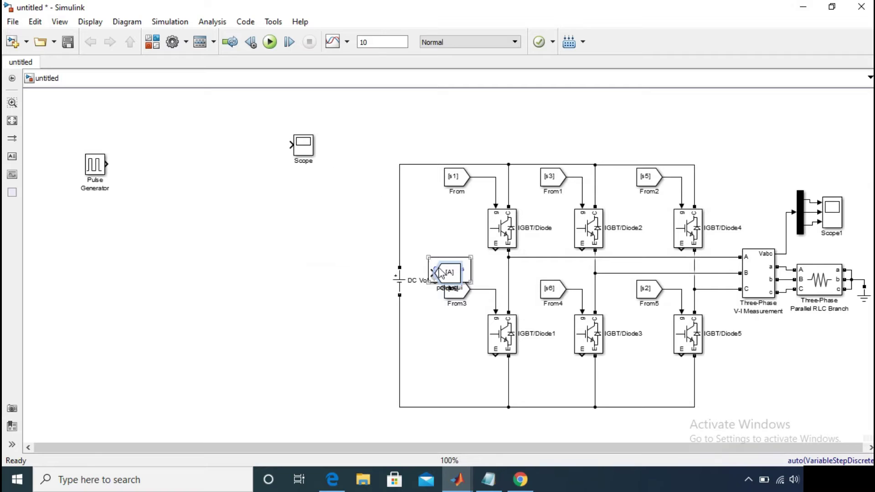
Connect the Goto block to the Pulse Generator and duplicate the pair to form a column of six.
left_click_drag(441, 272, 123, 165)
left_click_drag(77, 145, 162, 227)
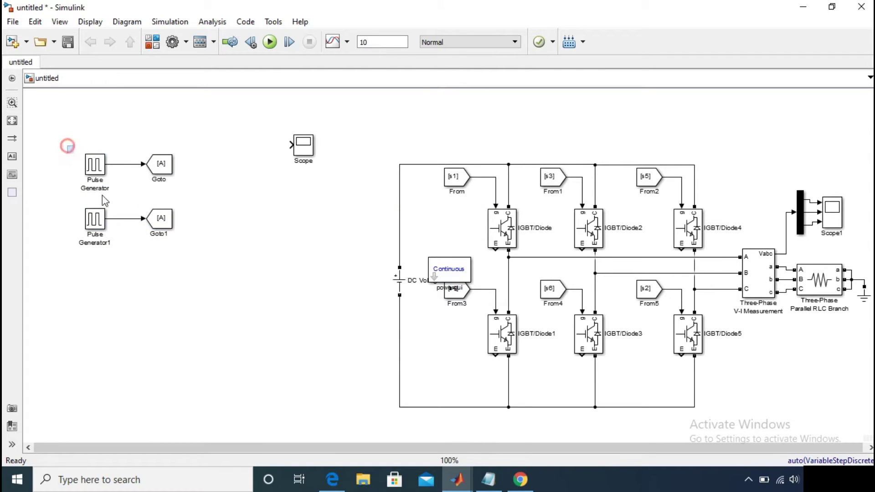
left_click_drag(69, 145, 178, 250)
left_click_drag(160, 169, 160, 371)
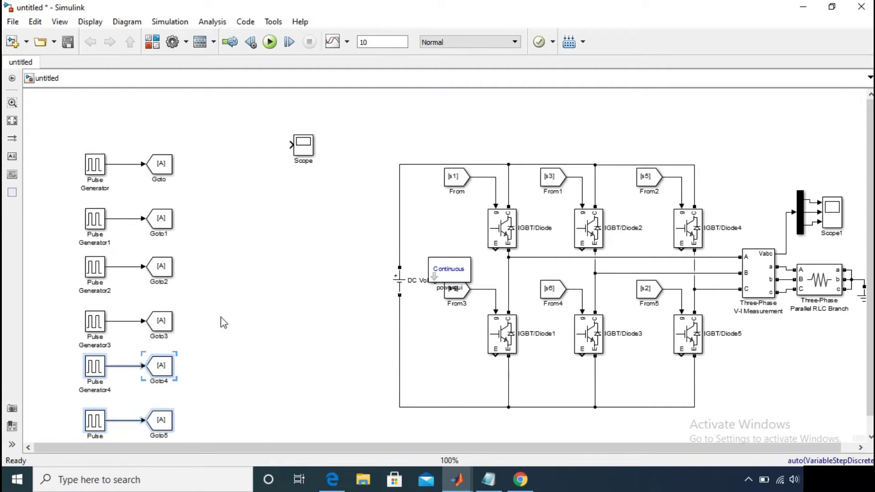
Move the powergui block to the empty area above the Scope, and shift the Scope closer to the Goto blocks.
left_click(253, 302)
left_click_drag(461, 269, 403, 179)
left_click_drag(358, 147, 246, 98)
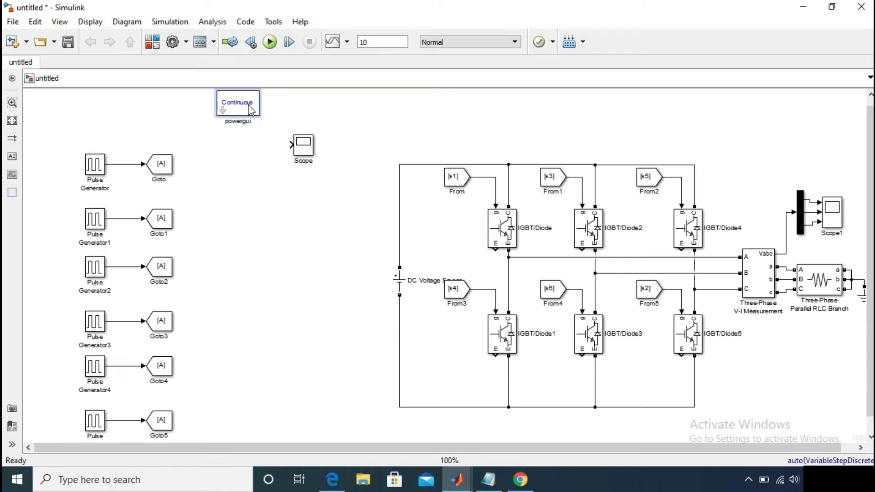
left_click(386, 118)
left_click_drag(303, 145, 260, 186)
left_click(220, 160)
left_click(102, 168)
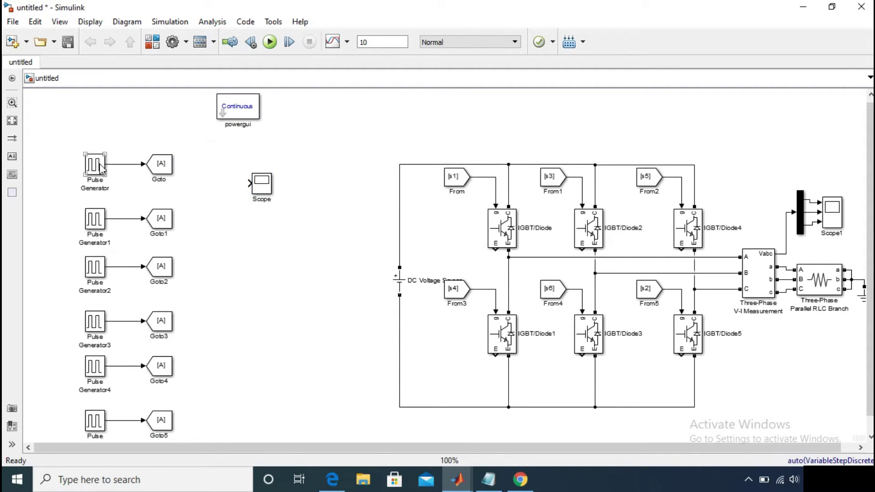
Set the tag of the first Goto block to s1 and of Goto1 to s2.
double_click(161, 165)
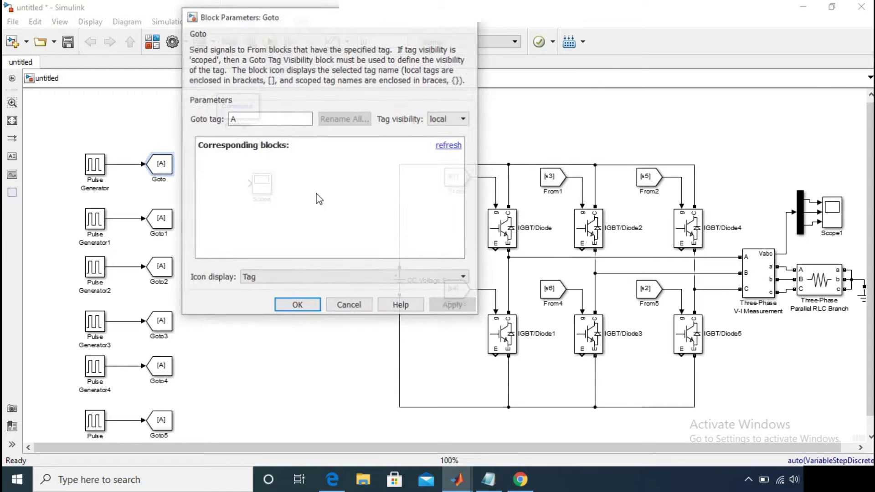
double_click(282, 118)
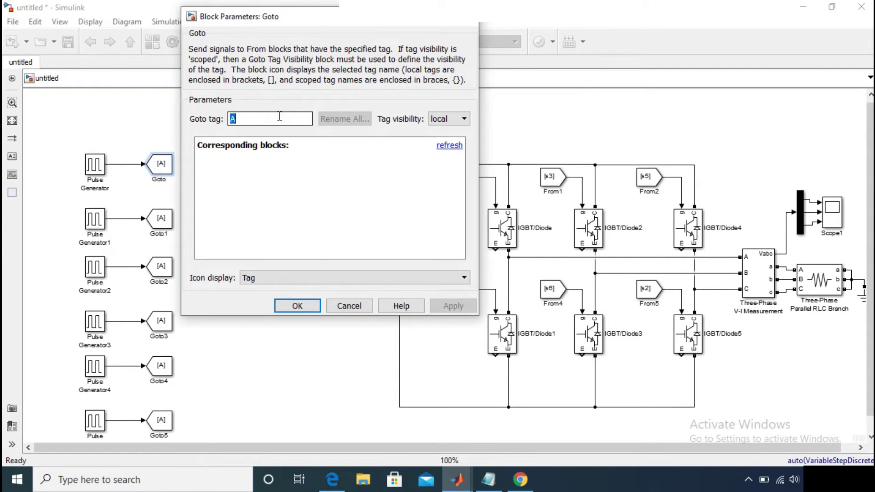
type("s1")
key("Return")
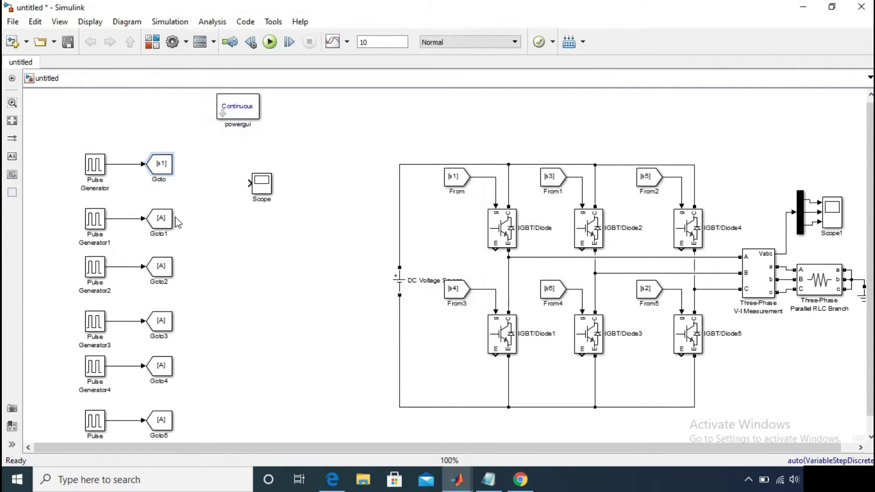
double_click(161, 219)
double_click(265, 175)
type("s2")
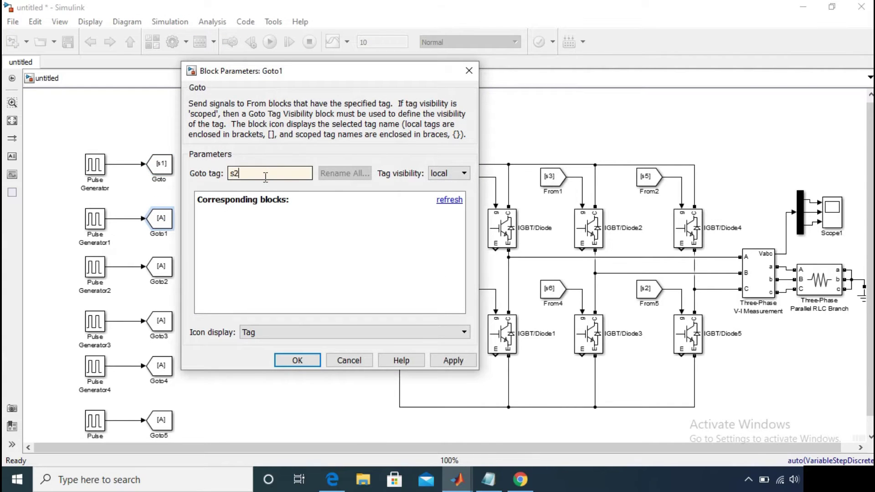
key("Return")
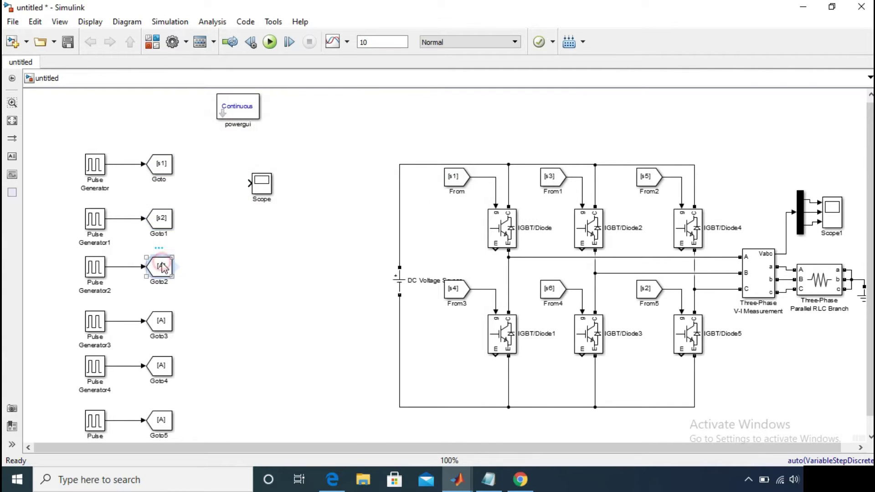
Set the tag of Goto2 to s3 and of Goto3 to s4.
double_click(161, 267)
double_click(258, 226)
type("s3")
key("Return")
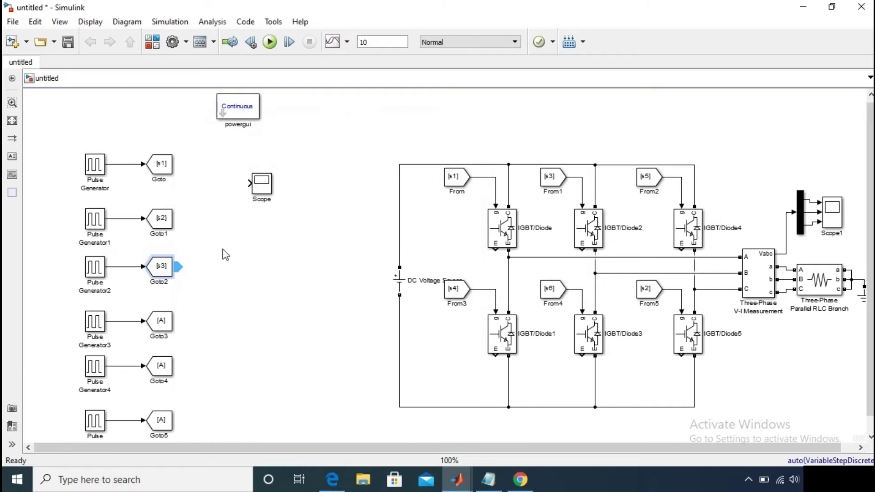
double_click(160, 321)
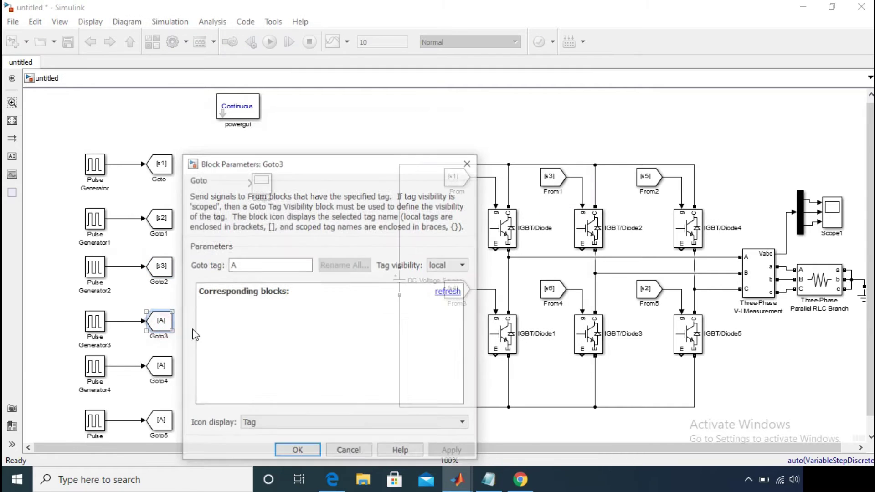
double_click(253, 264)
type("s4")
key("Return")
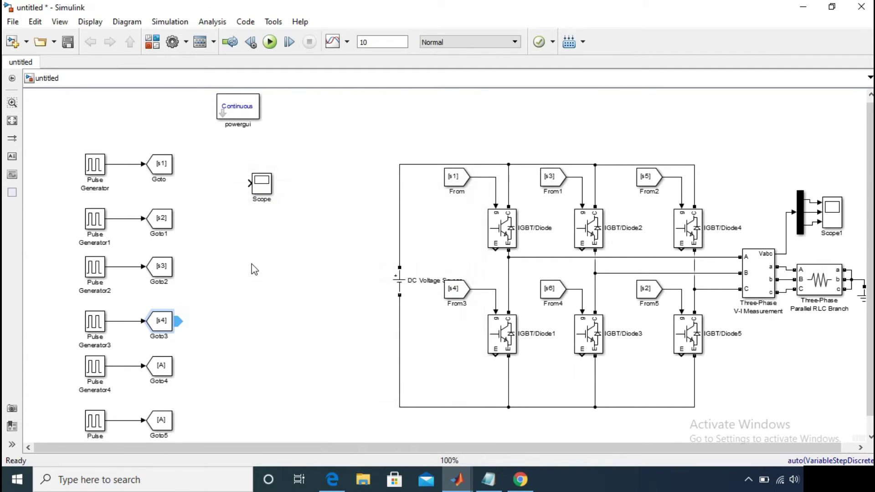
Set the tag of Goto4 to s5 and of Goto5 to s6.
left_click(160, 367)
double_click(160, 366)
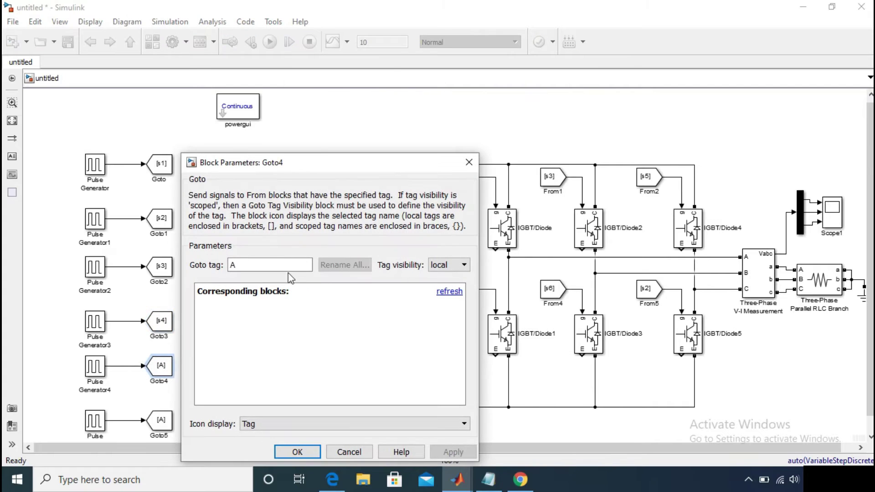
double_click(277, 264)
type("s5")
key("Return")
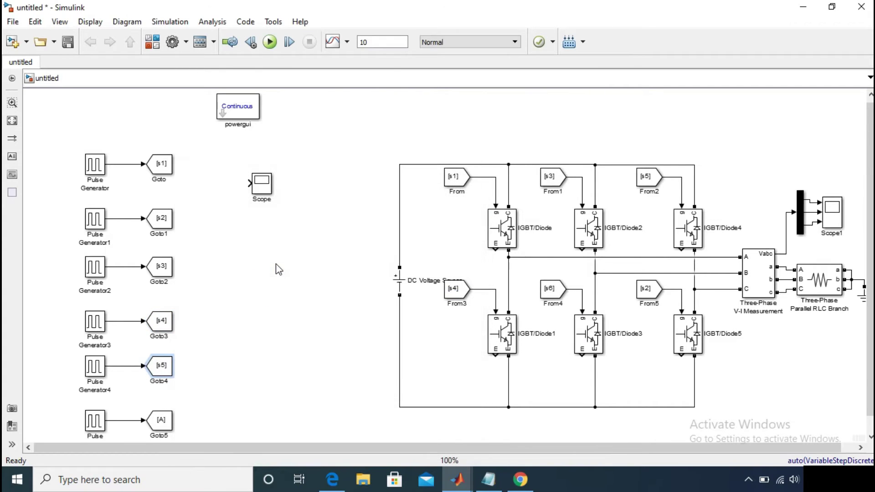
double_click(163, 420)
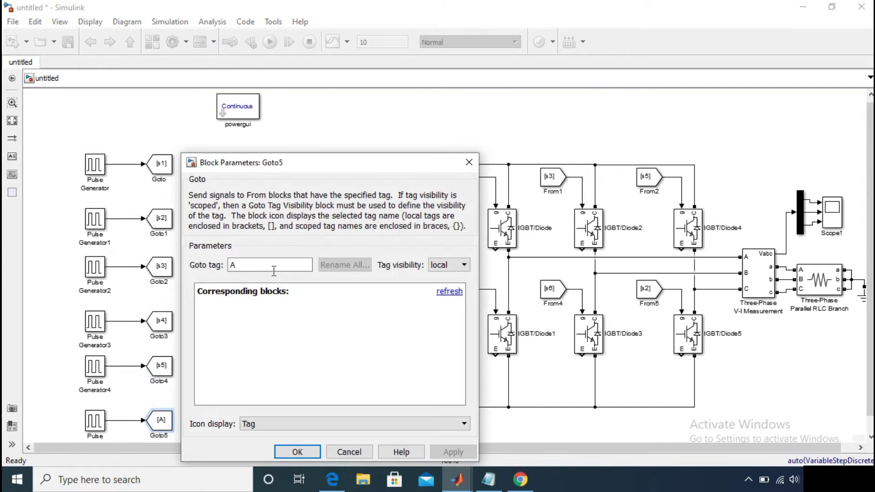
double_click(273, 264)
type("s6")
key("Return")
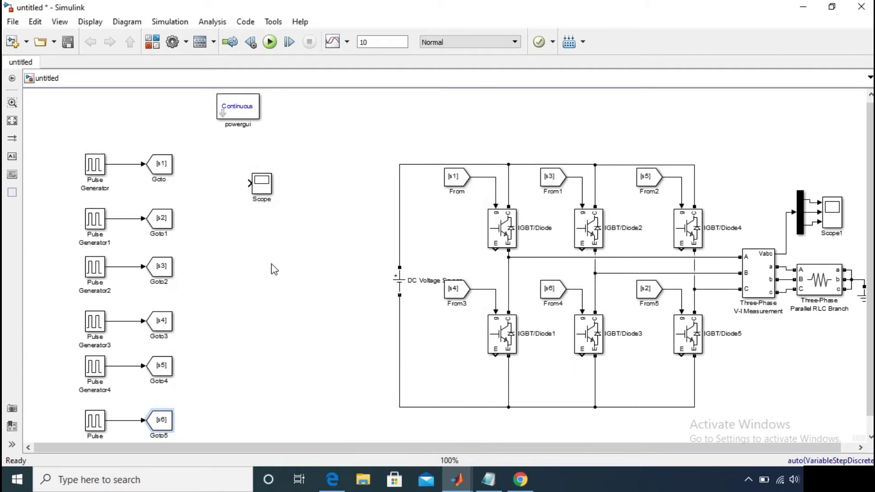
Shift the unconnected Scope closer to the Goto blocks and set its number of input ports to 3.
left_click_drag(266, 188, 243, 191)
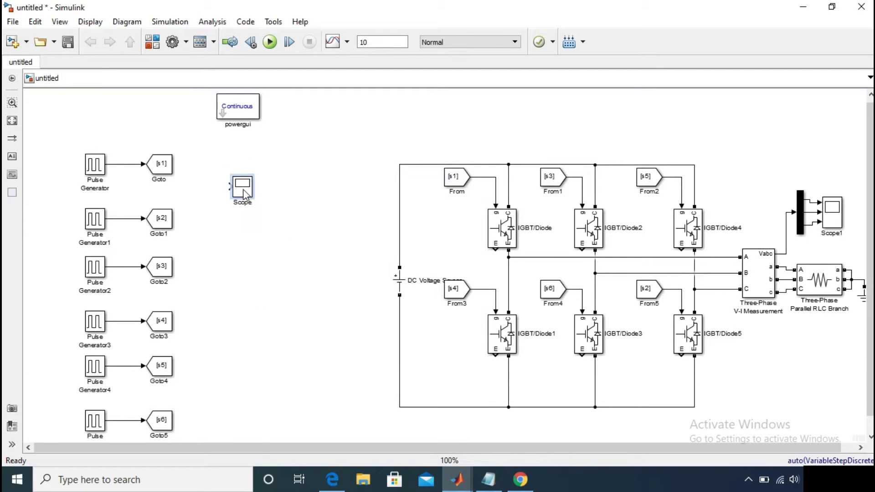
left_click(312, 169)
left_click(246, 191)
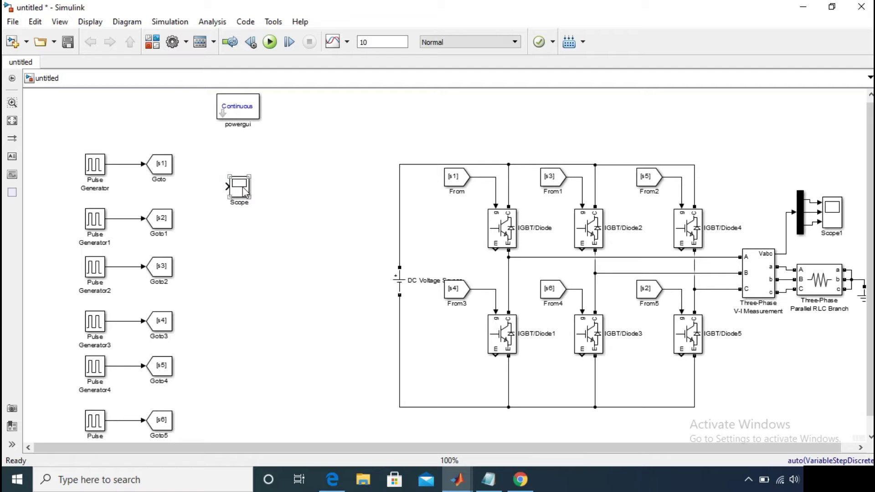
left_click(246, 191)
double_click(247, 191)
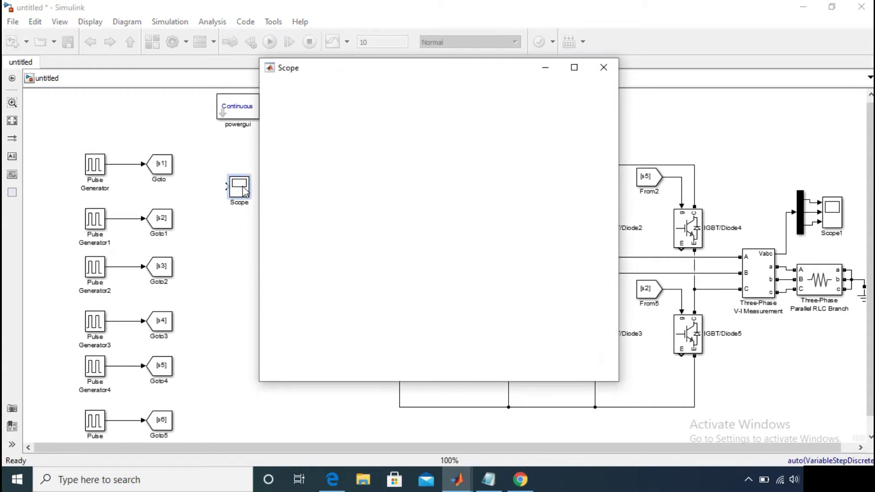
left_click(267, 102)
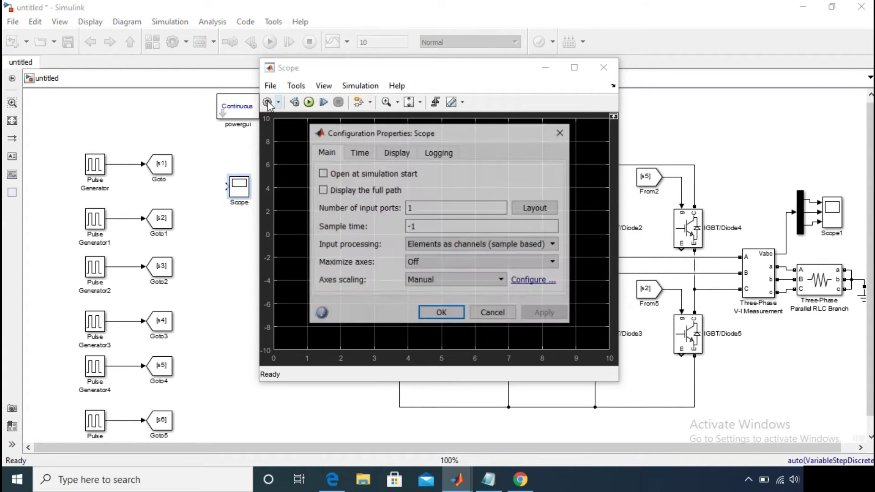
double_click(419, 210)
type("3")
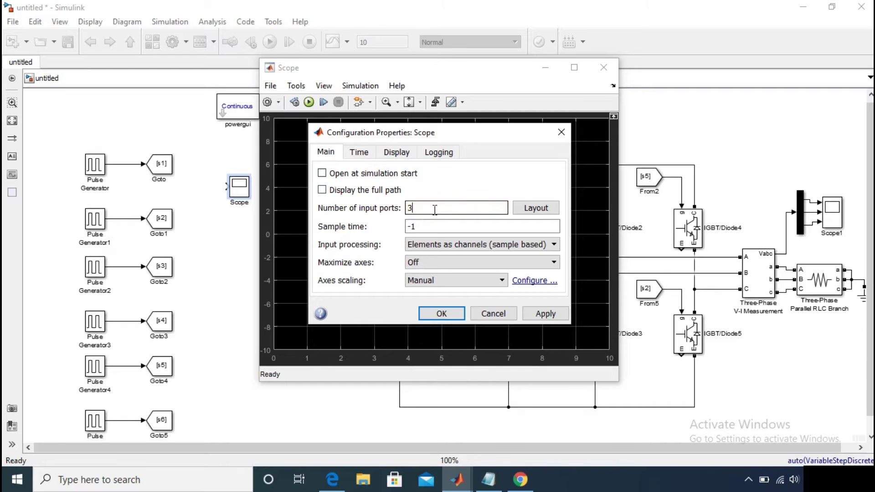
left_click(542, 210)
left_click(554, 208)
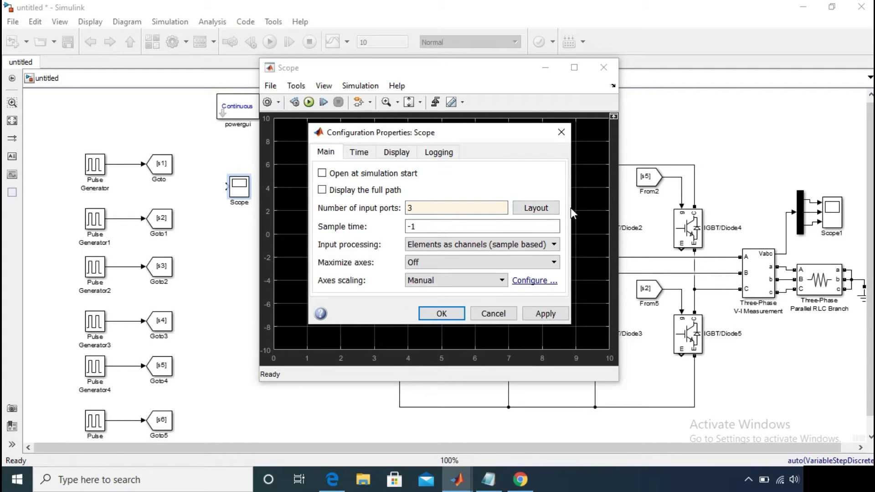
left_click(585, 264)
left_click(444, 315)
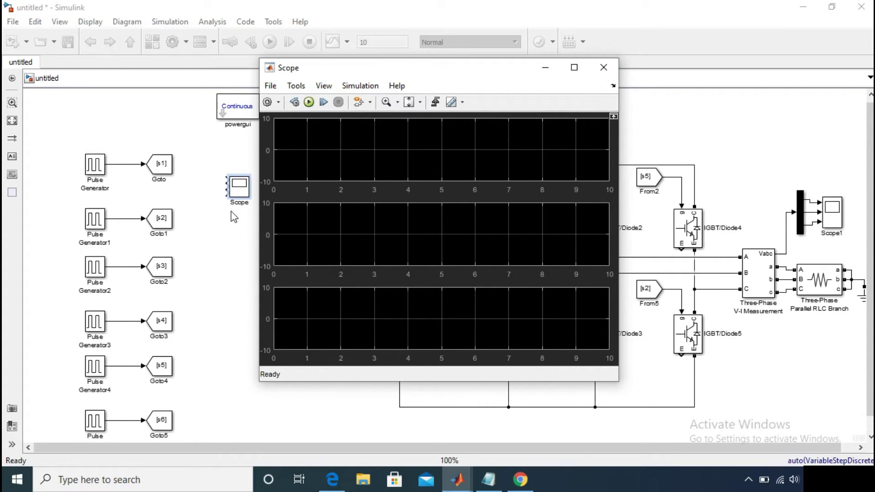
left_click(221, 227)
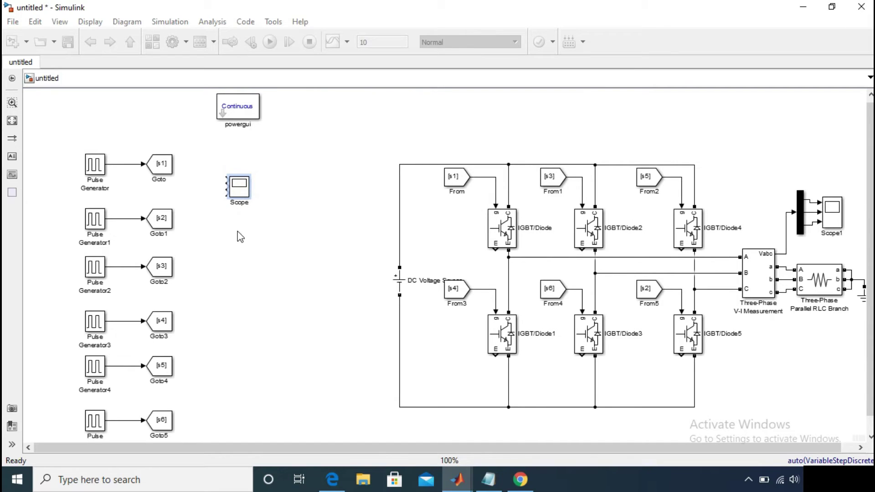
Duplicate the three-input Scope and place the copy beside the Goto3 block.
left_click_drag(242, 195, 227, 269)
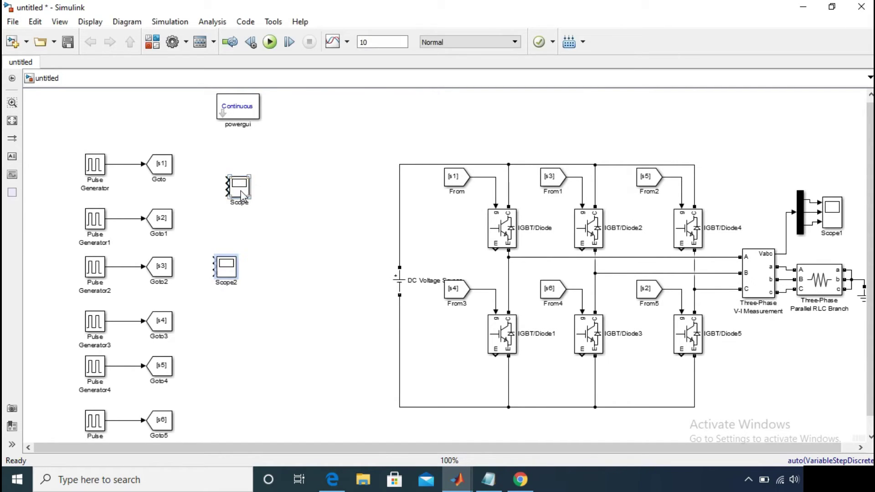
left_click_drag(233, 302, 227, 317)
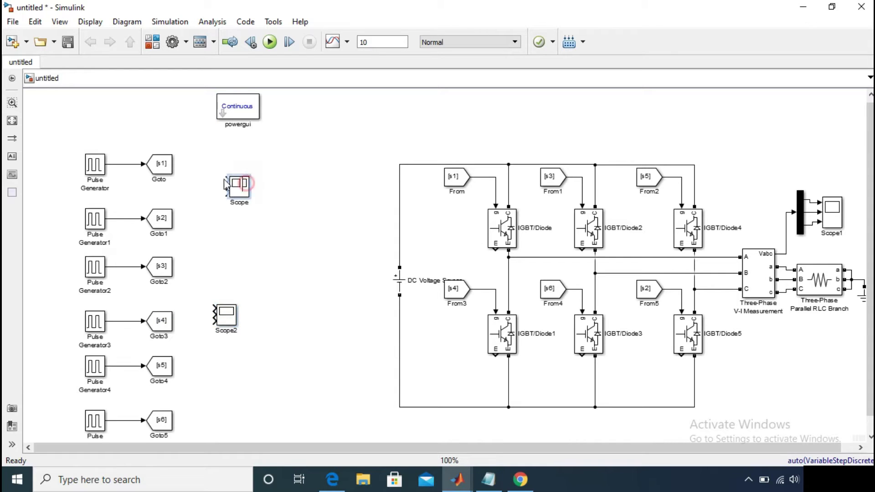
Move Scope closer to the Goto blocks and wire its three inputs to the s1, s2 and s3 pulse signal lines.
left_click_drag(246, 185, 123, 164)
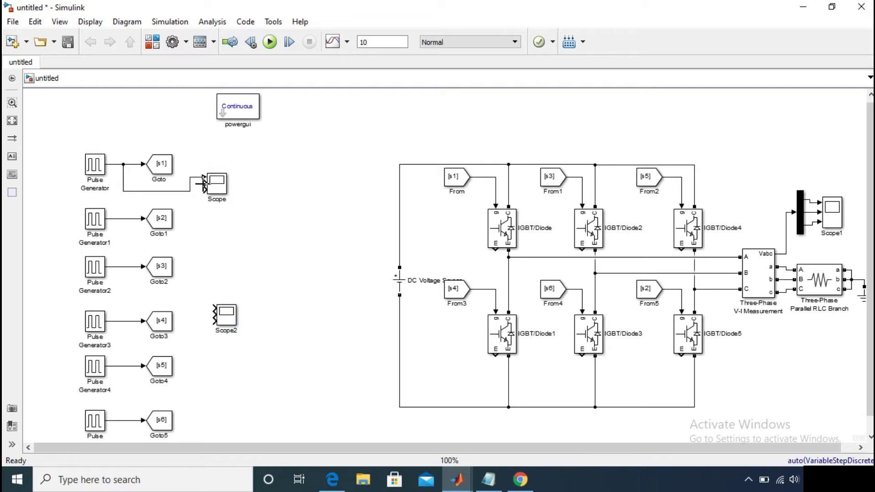
left_click_drag(202, 184, 118, 219)
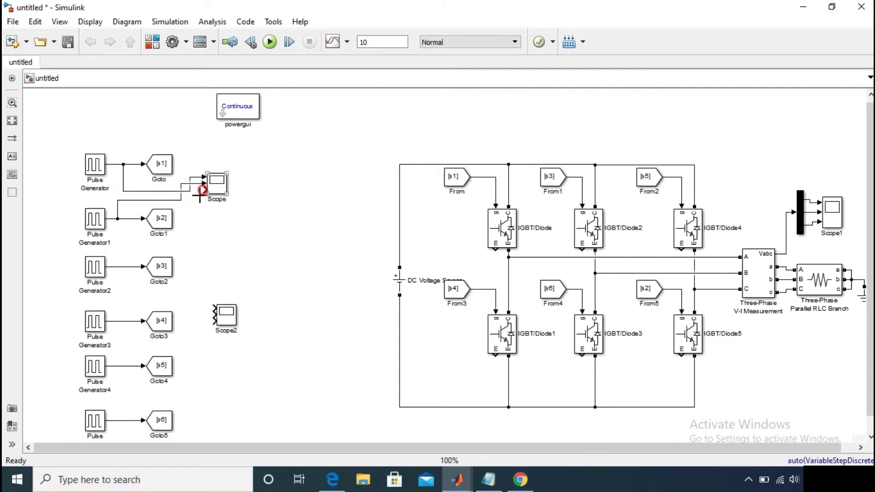
left_click_drag(200, 191, 119, 267)
Move Scope2 down beside Goto4 and wire its three inputs to the s4, s5 and s6 pulse signal lines.
left_click(234, 325)
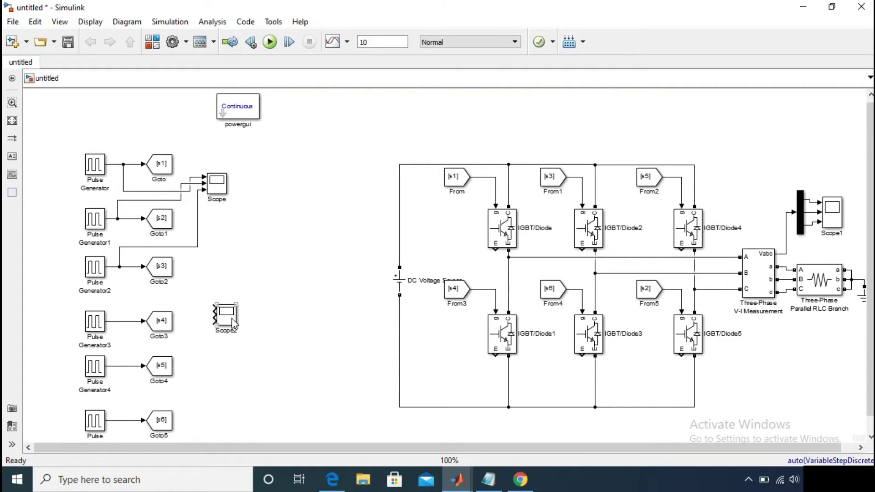
left_click_drag(234, 325, 137, 321)
left_click(220, 324)
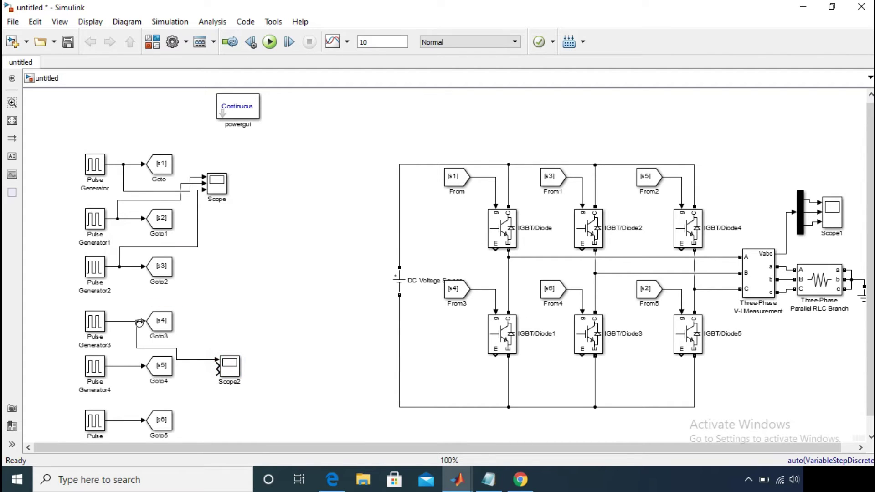
left_click(220, 373)
left_click_drag(215, 368, 121, 366)
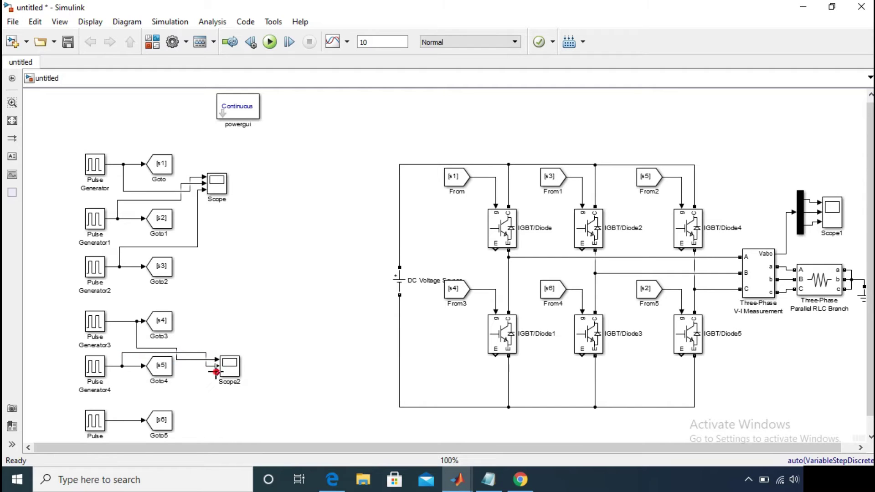
left_click_drag(217, 373, 115, 420)
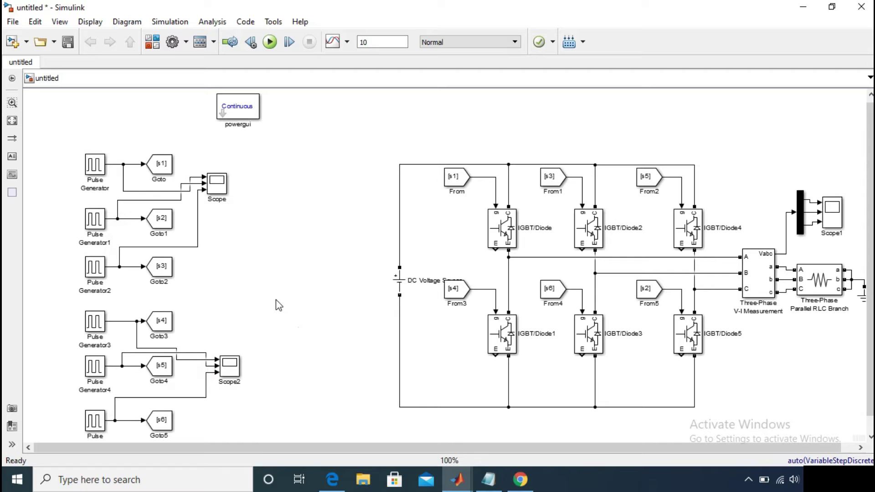
Set the Pulse Generator feeding s1 to a period of 0.1 s, a pulse width of 50% and a phase delay of 0.
double_click(97, 166)
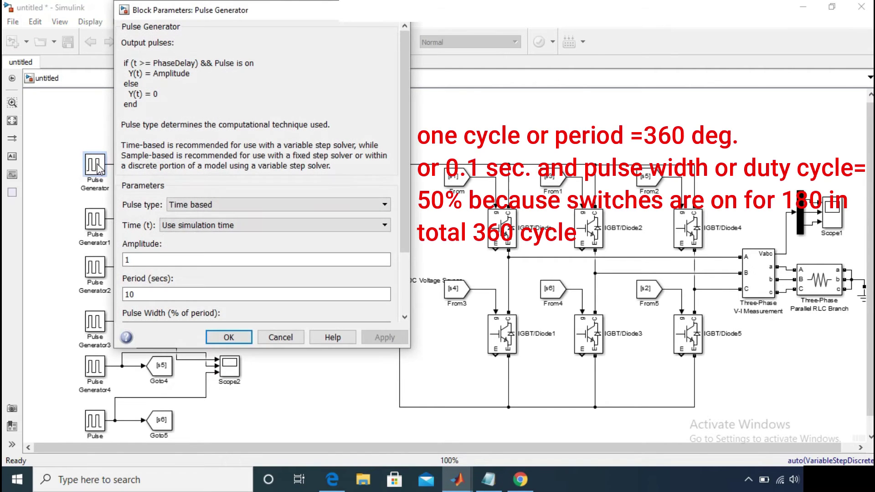
left_click_drag(401, 138, 383, 201)
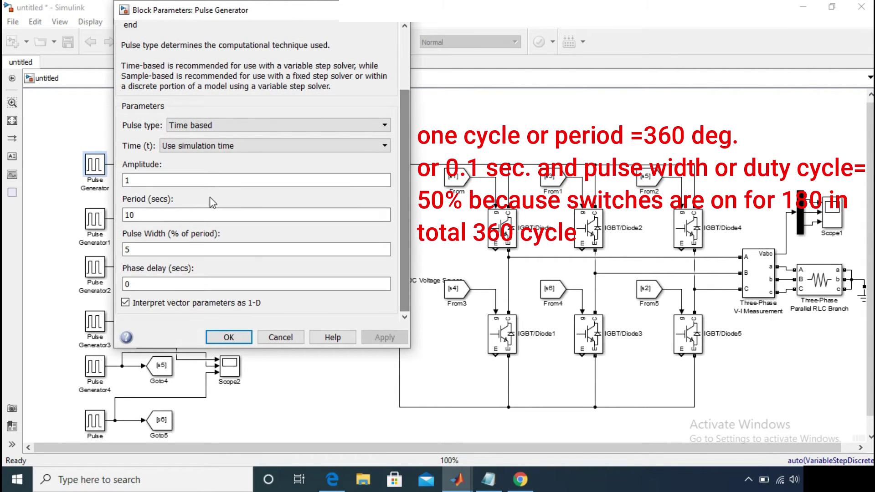
double_click(179, 212)
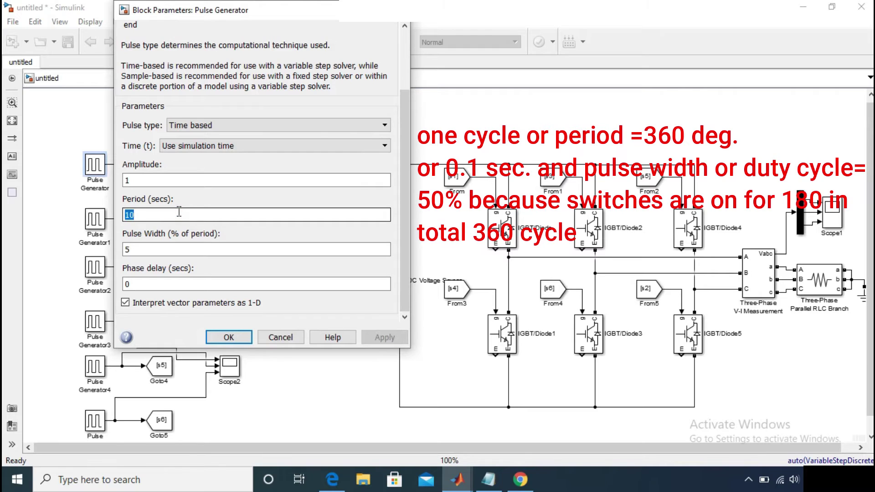
type("0.")
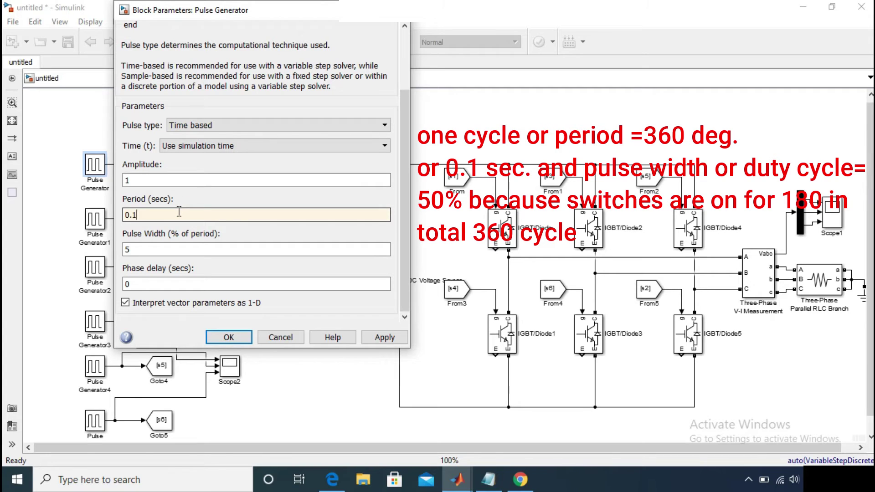
double_click(165, 247)
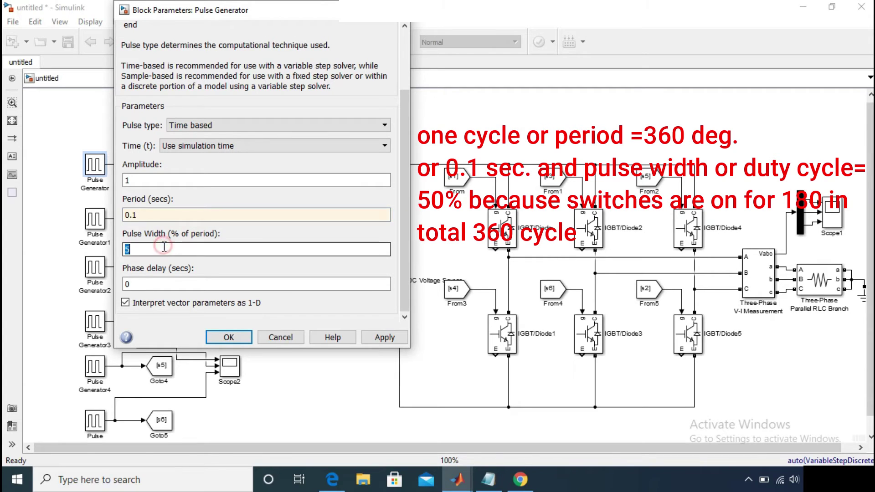
type("50")
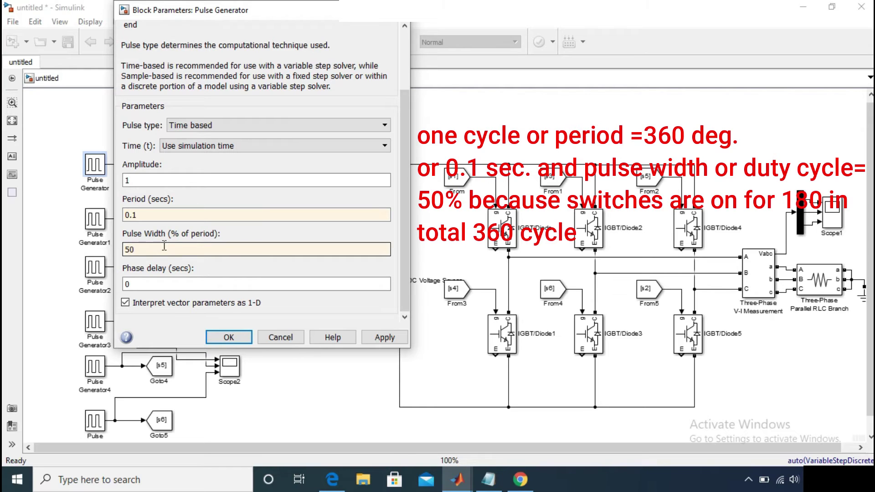
double_click(140, 285)
type("0")
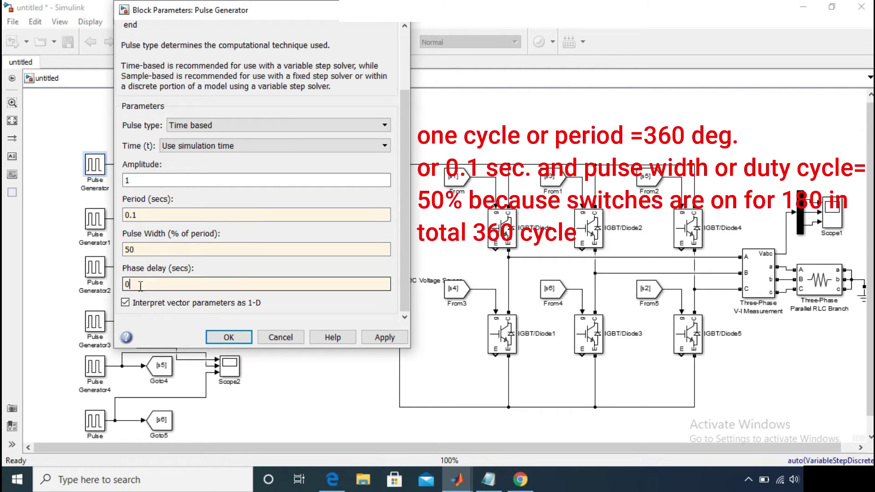
left_click(230, 337)
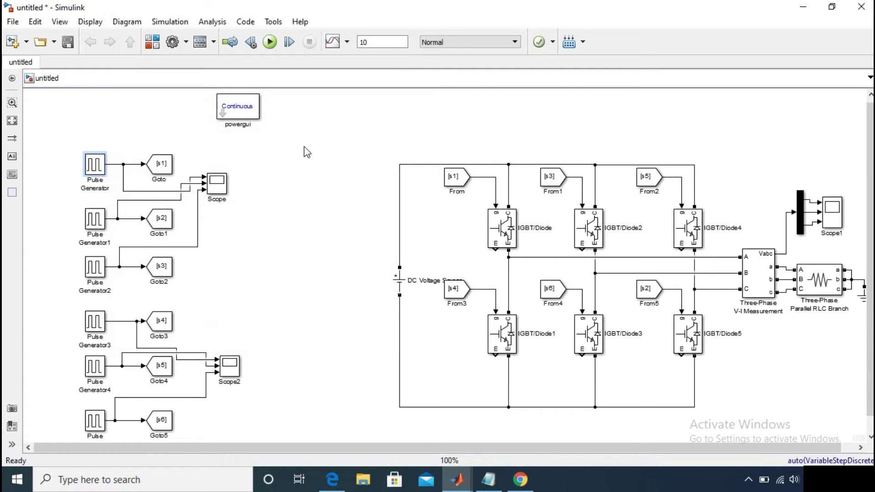
Set Pulse Generator1 to a period of 0.1 s, a pulse width of 50% and a phase delay of 0.1/6 s.
left_click(95, 219)
double_click(95, 219)
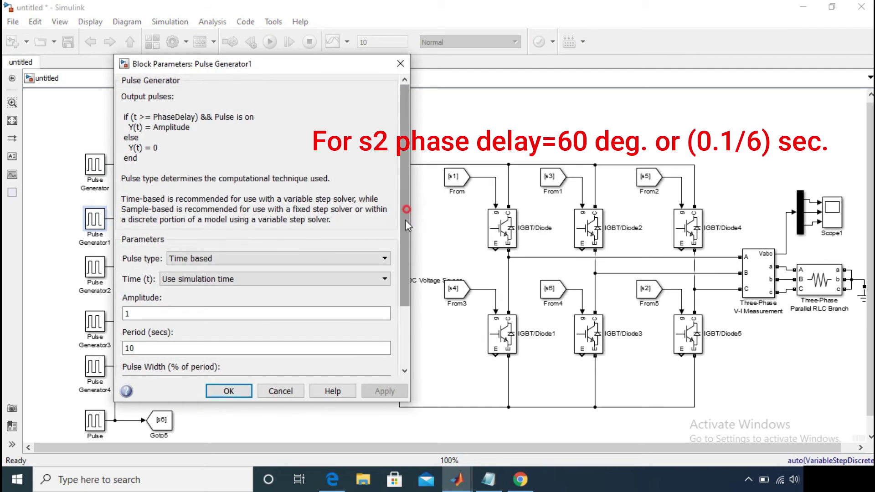
scroll(394, 294, "down", 2)
double_click(195, 268)
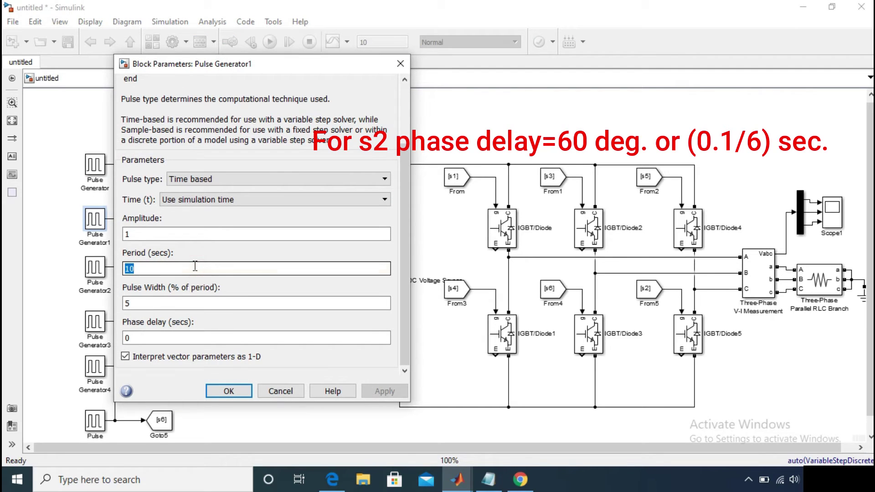
type("0.1")
double_click(162, 302)
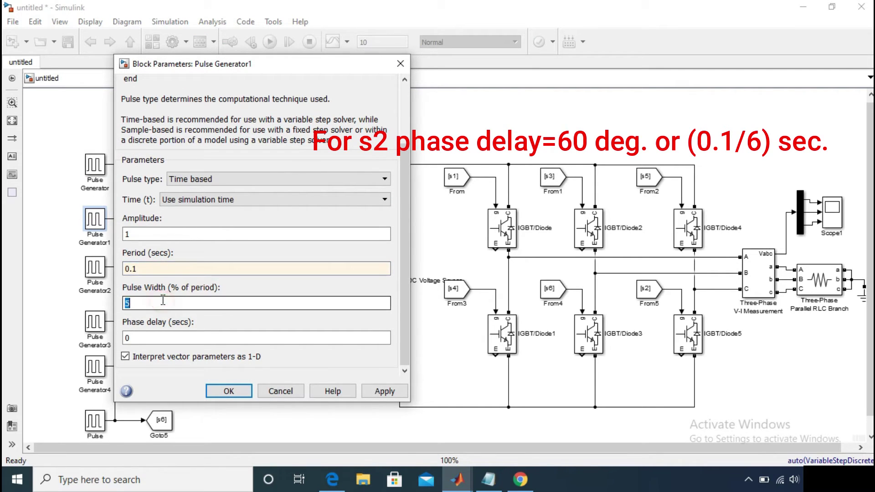
type("50")
double_click(165, 337)
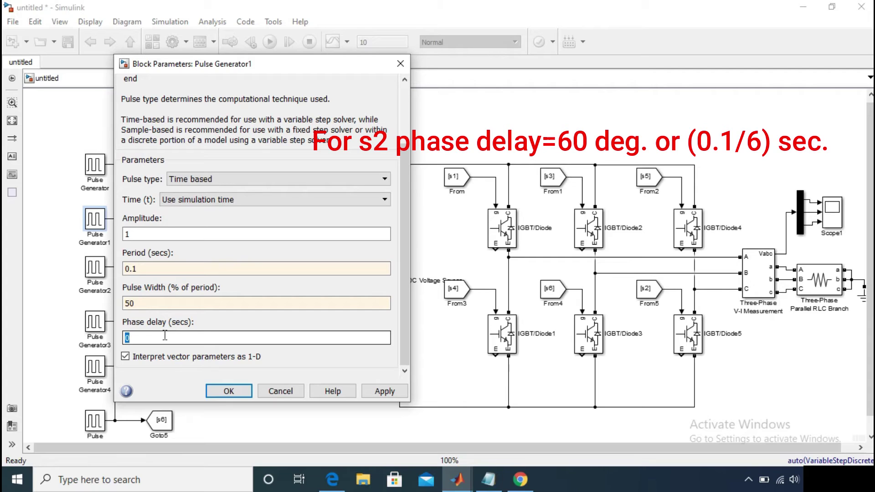
type("0.1/6")
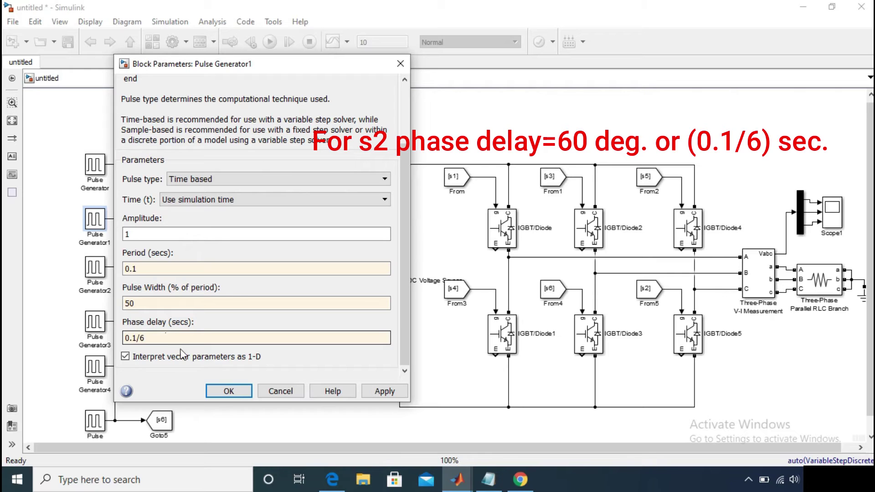
left_click(233, 391)
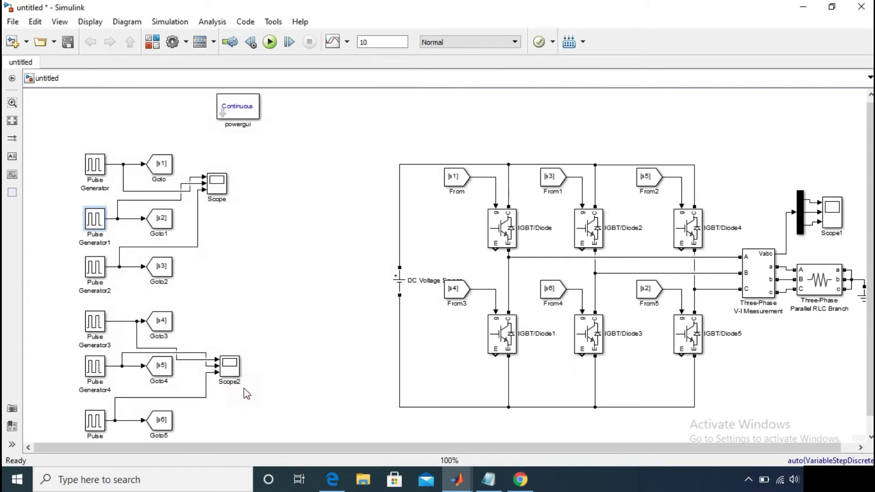
Set Pulse Generator2 to a period of 0.1 s, a pulse width of 50% and a phase delay of 0.1/3 s.
double_click(95, 268)
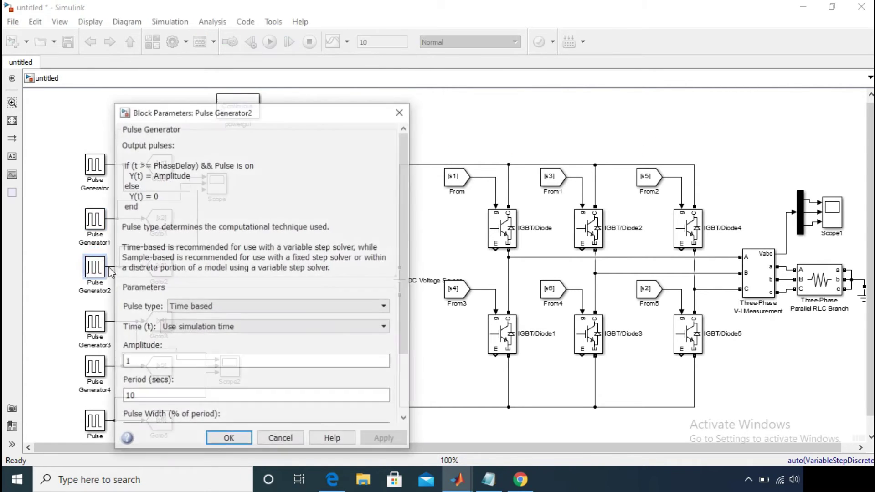
scroll(394, 298, "down", 5)
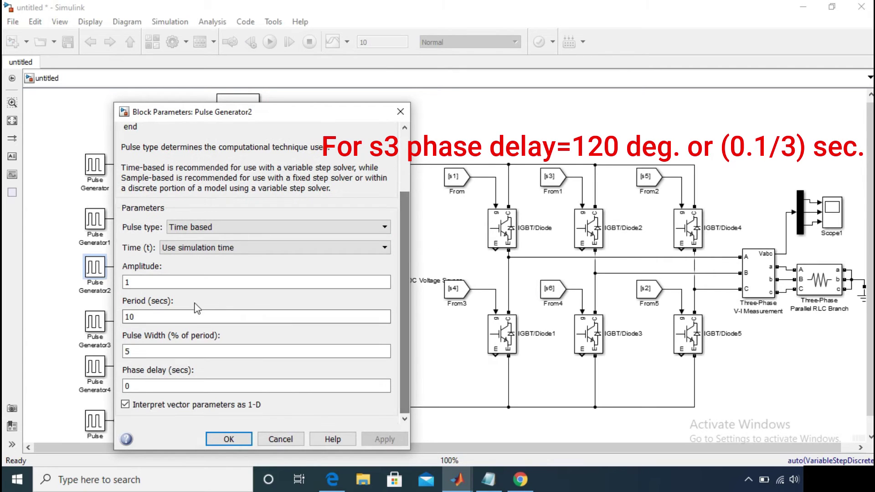
double_click(186, 314)
type("0.")
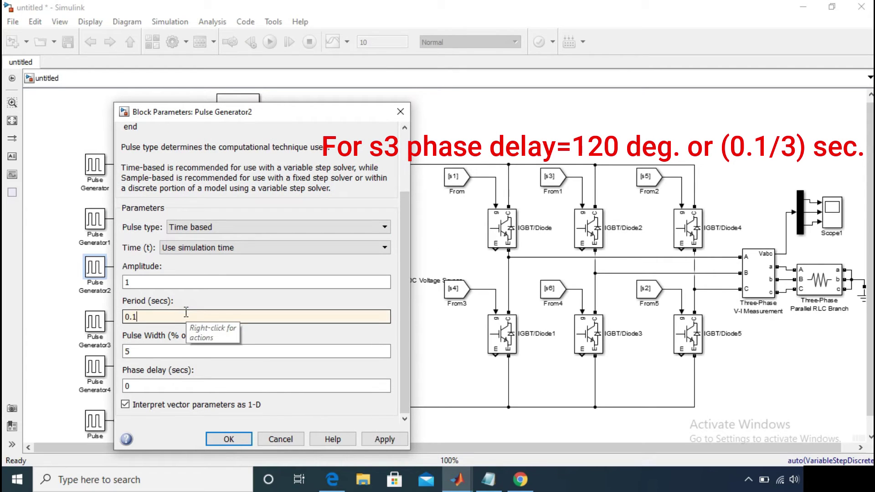
double_click(160, 350)
type("50")
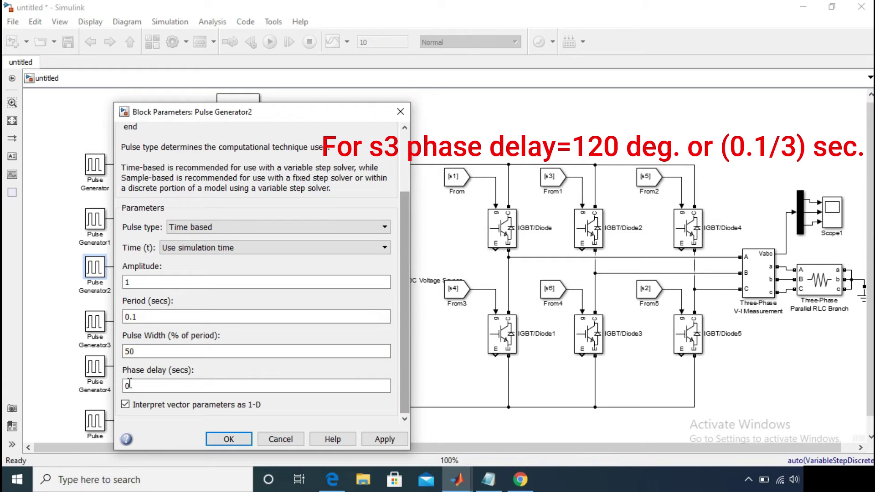
double_click(141, 385)
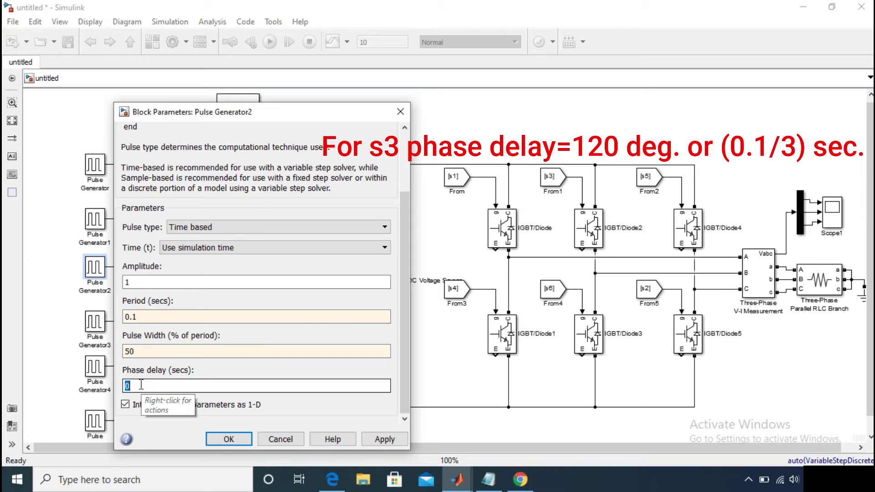
type("0")
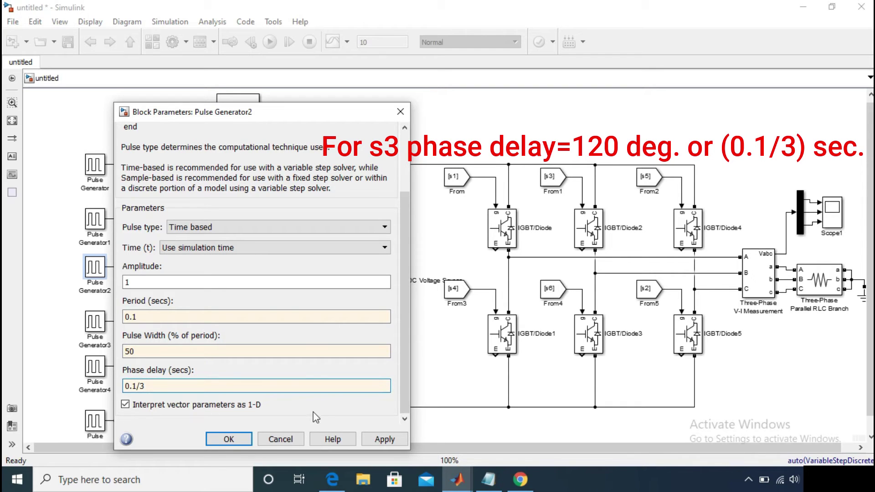
left_click(229, 440)
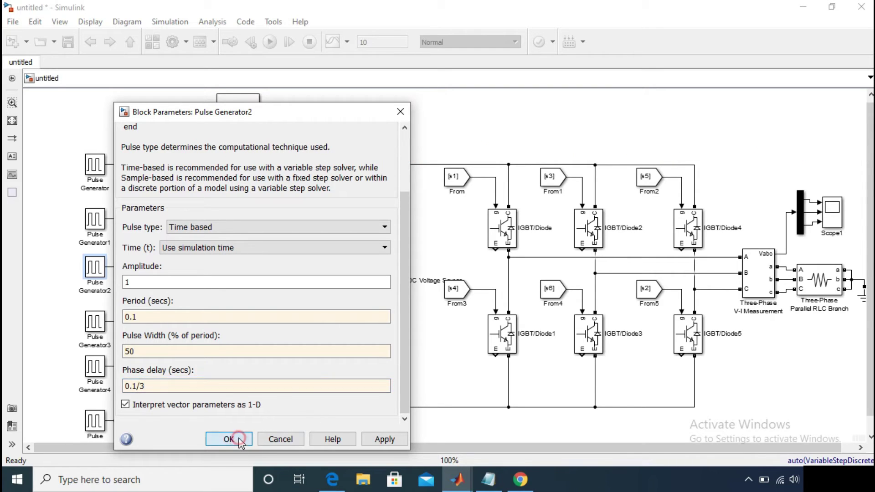
Set Pulse Generator3 to a period of 0.1 s, a pulse width of 50% and a phase delay of 0.1/2 s.
double_click(93, 323)
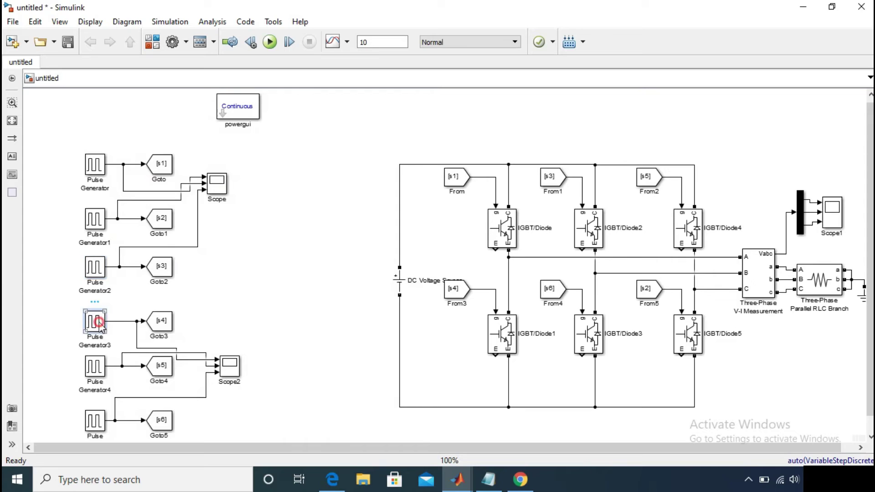
scroll(404, 337, "down", 3)
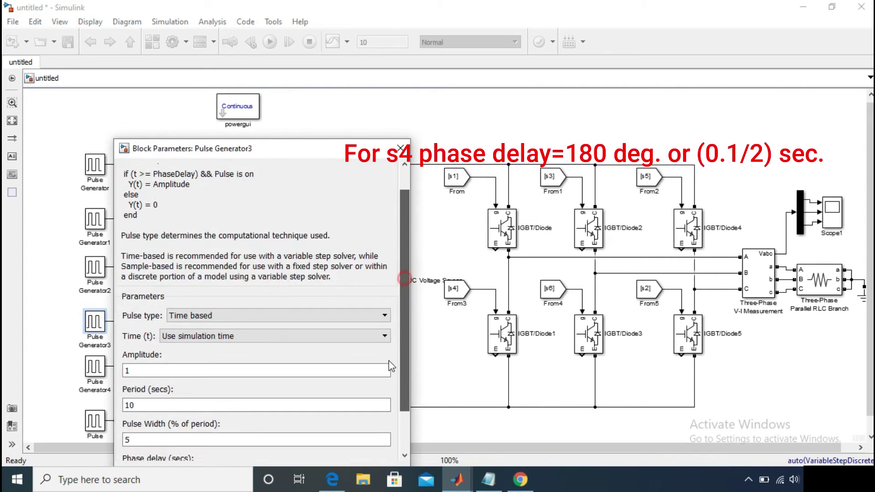
double_click(175, 352)
type("0")
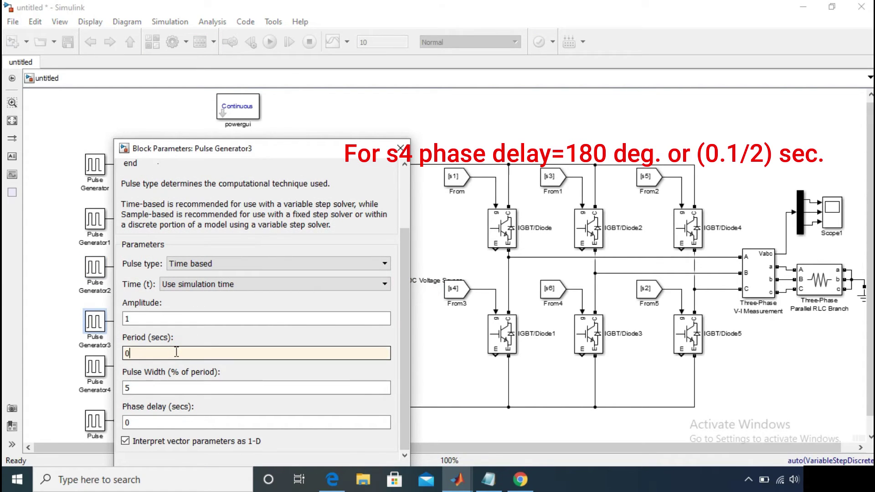
type(".1")
double_click(165, 389)
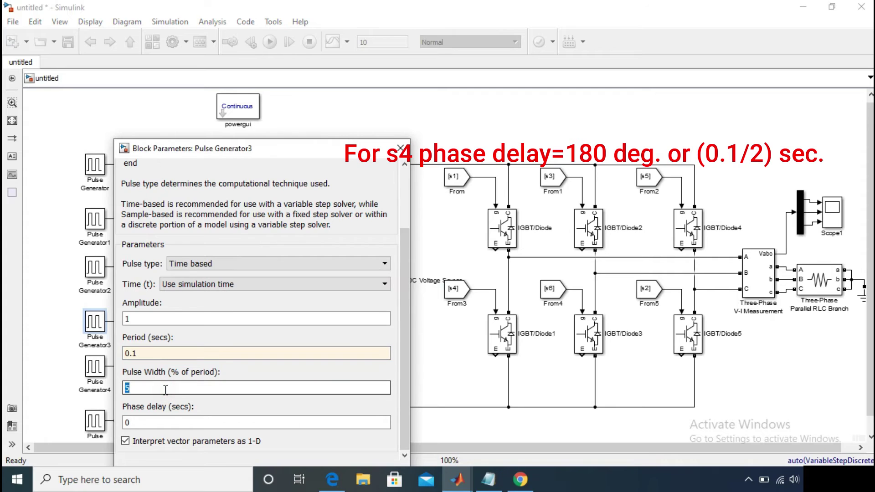
type("50")
double_click(165, 420)
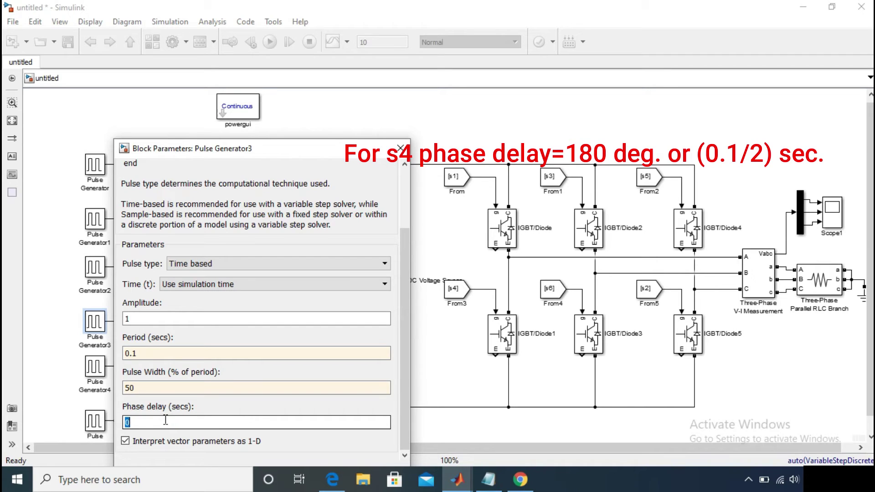
type("0")
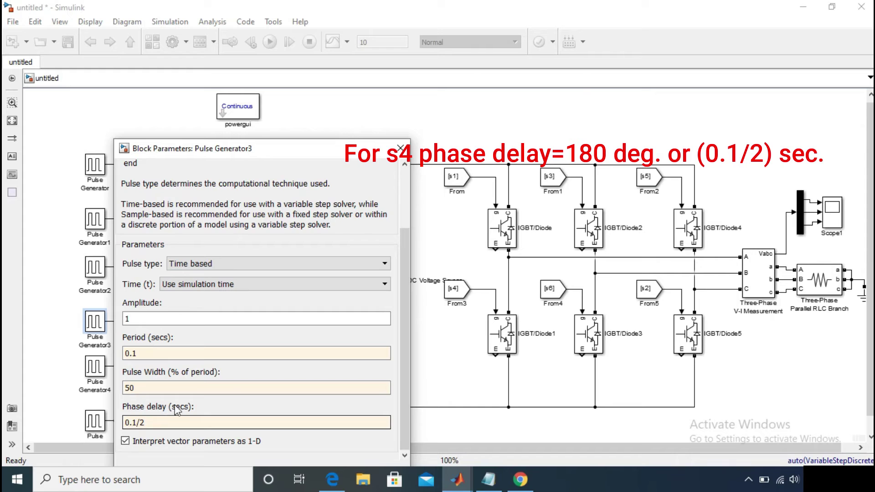
left_click_drag(339, 151, 349, 108)
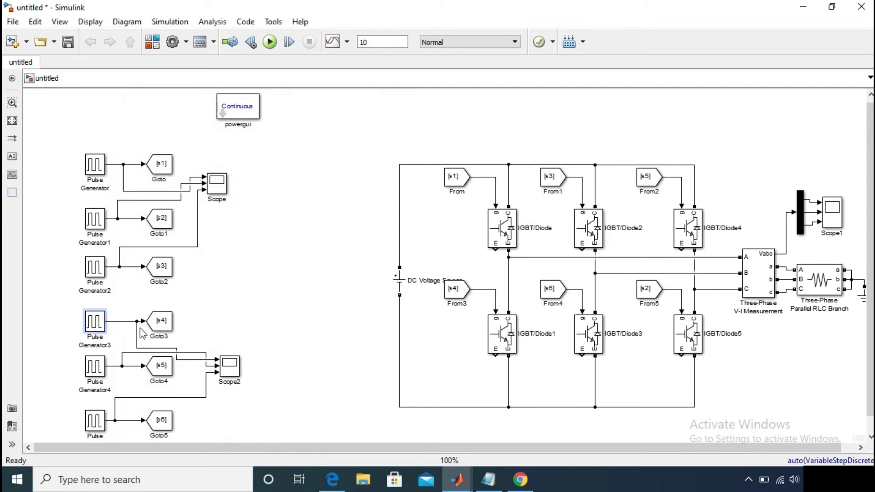
Set Pulse Generator4 to a period of 0.1 s, a pulse width of 50% and a phase delay of 0.2/3 s.
double_click(94, 367)
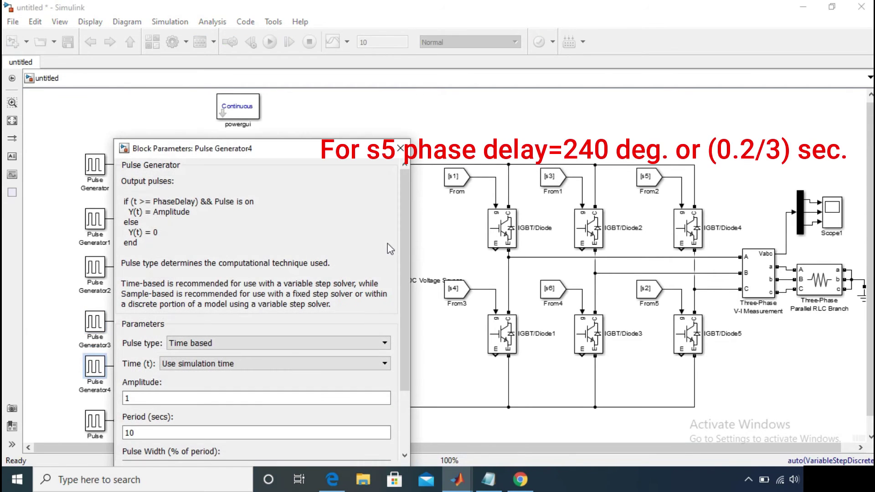
left_click_drag(405, 261, 401, 324)
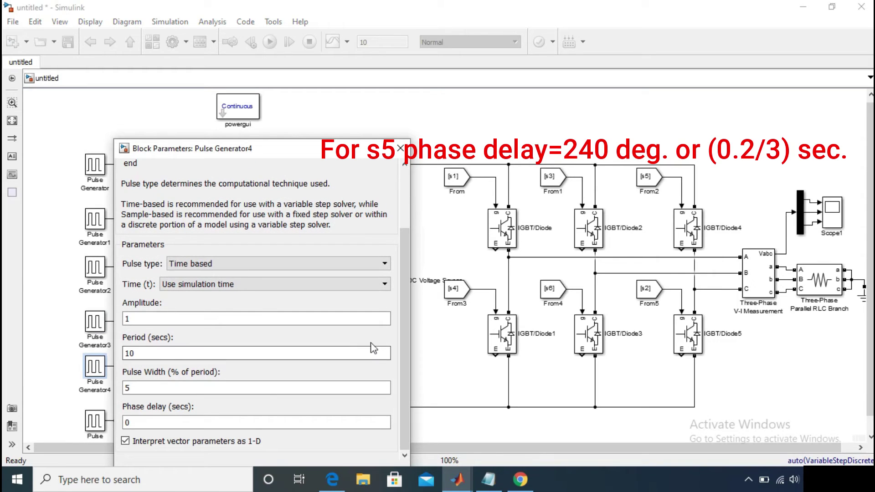
left_click(169, 354)
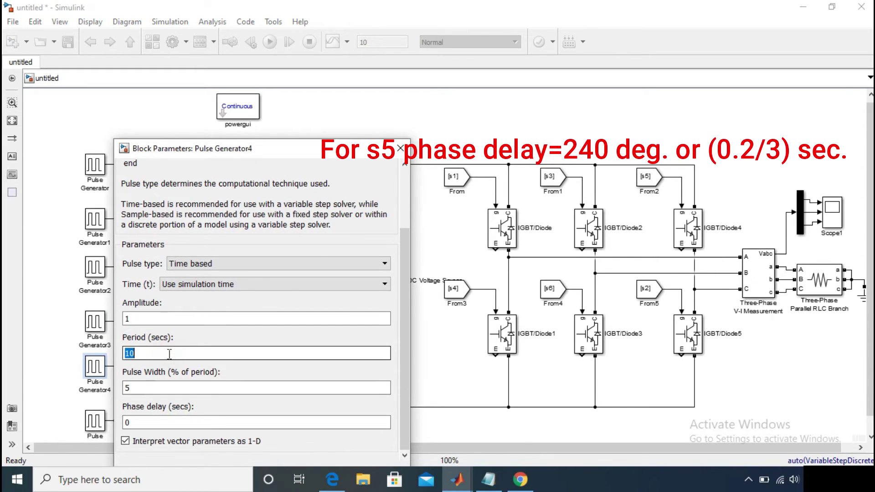
key("BackSpace")
key("BackSpace")
type("0.1")
double_click(173, 387)
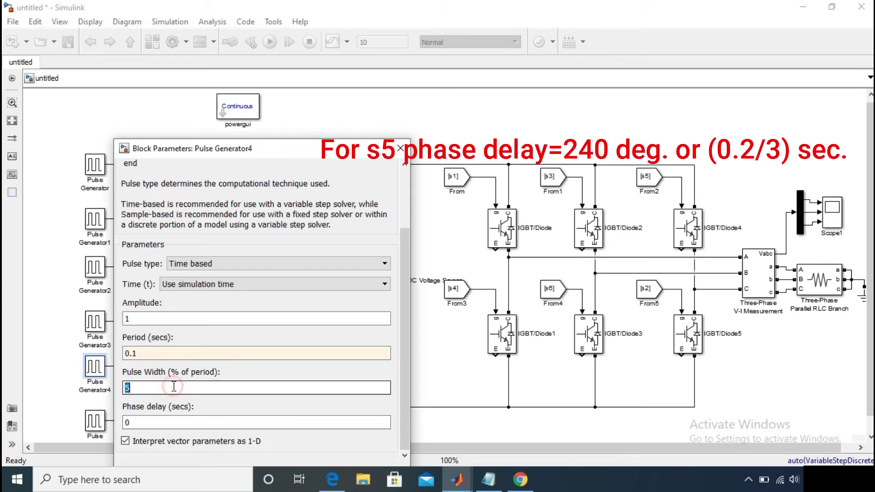
type("50")
double_click(173, 418)
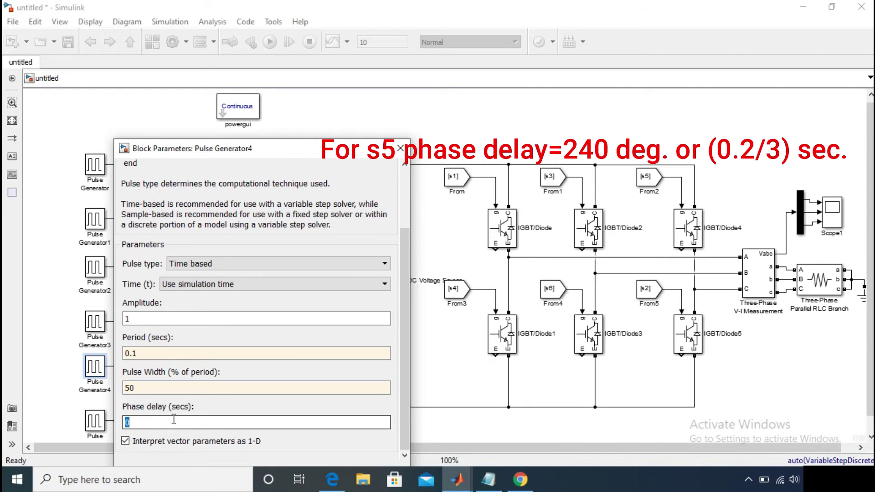
type("0.2/")
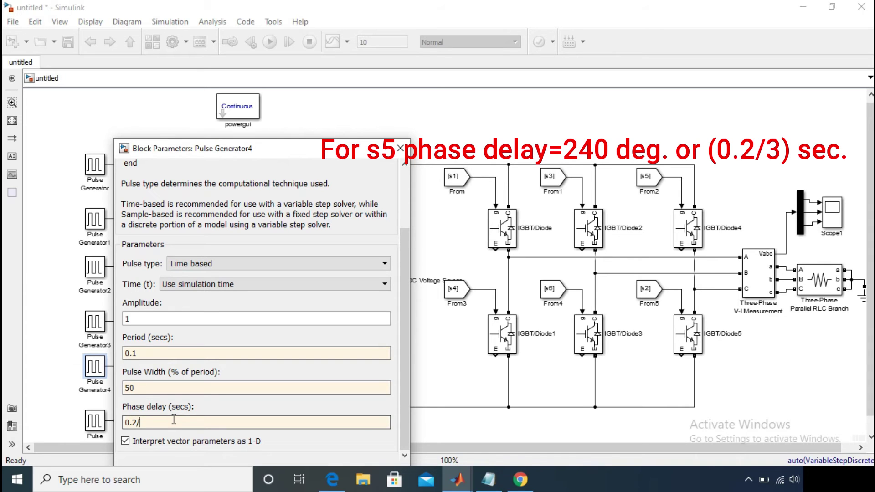
type("3")
left_click_drag(291, 149, 305, 116)
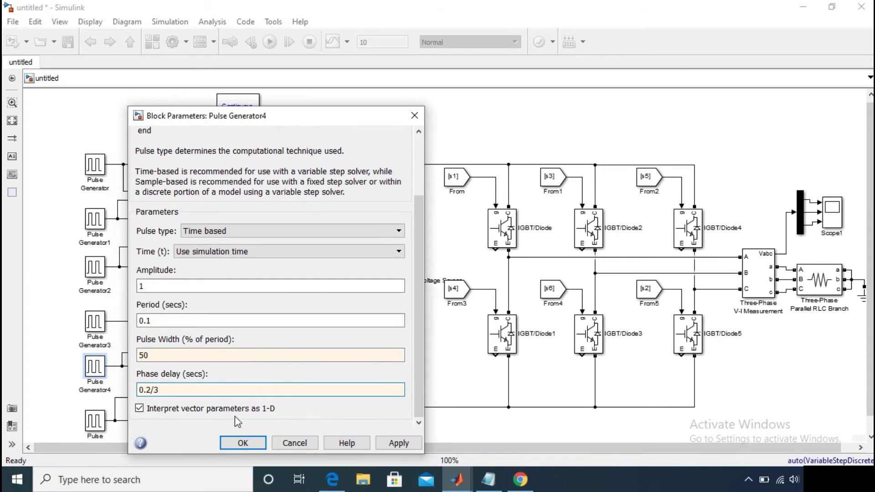
left_click(233, 444)
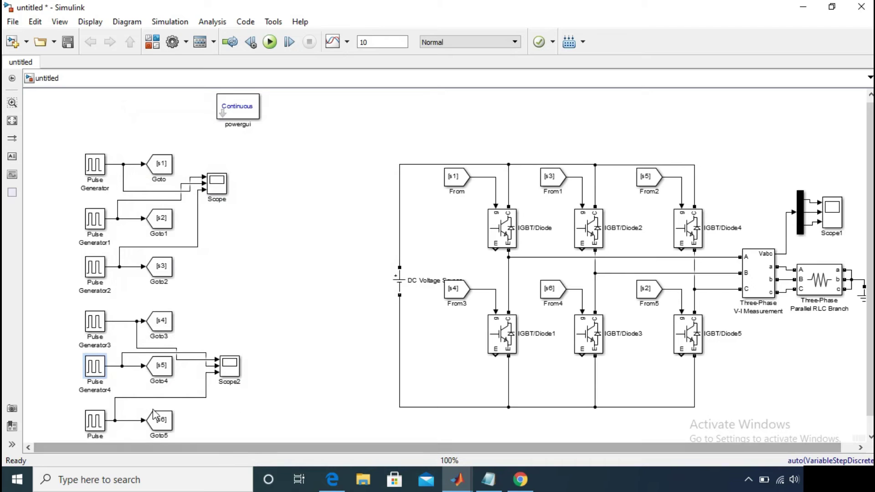
Set the Pulse Generator feeding s6 to a period of 0.1 s, a pulse width of 50% and a phase delay of 0.5/6 s.
double_click(94, 420)
left_click_drag(360, 139, 373, 112)
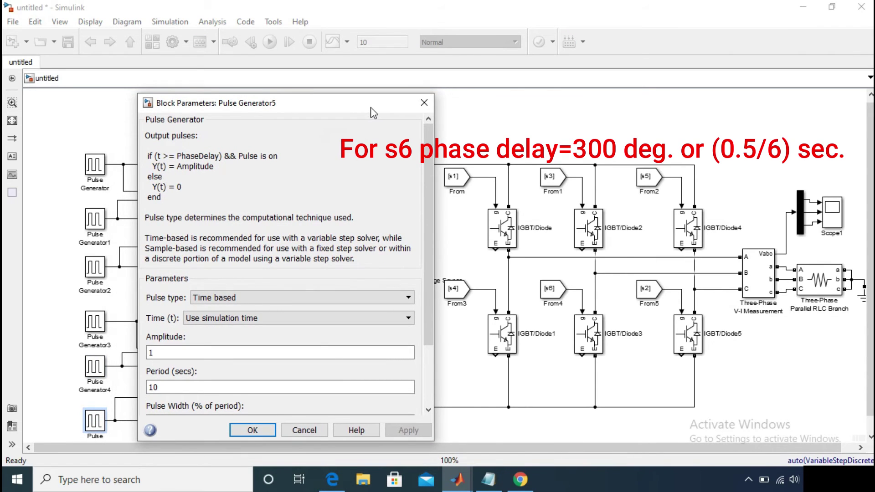
double_click(184, 386)
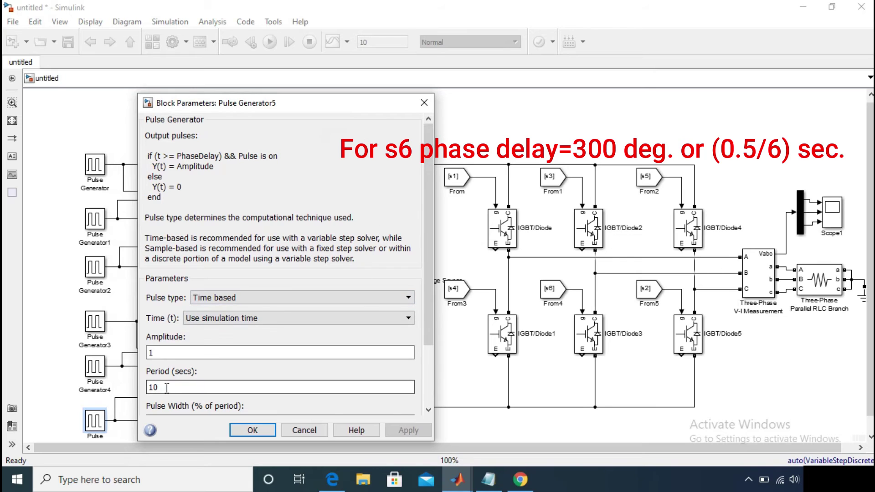
type("0.1")
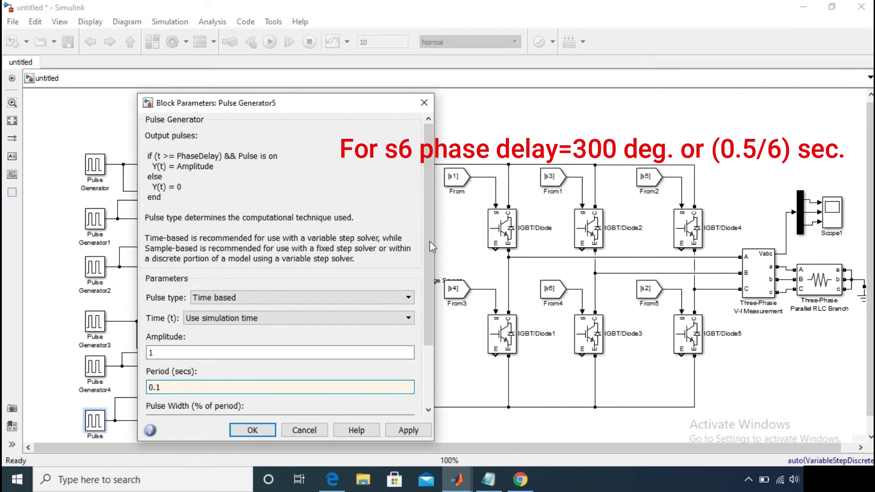
left_click_drag(429, 242, 427, 325)
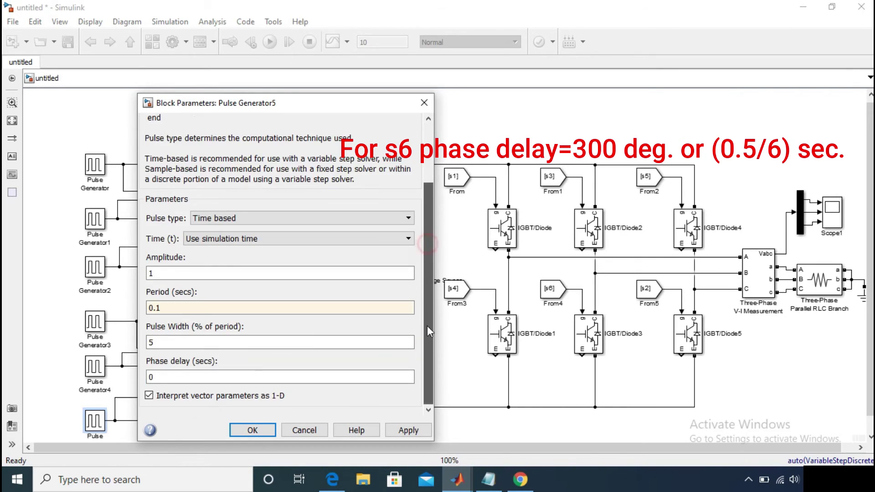
double_click(201, 342)
type("50")
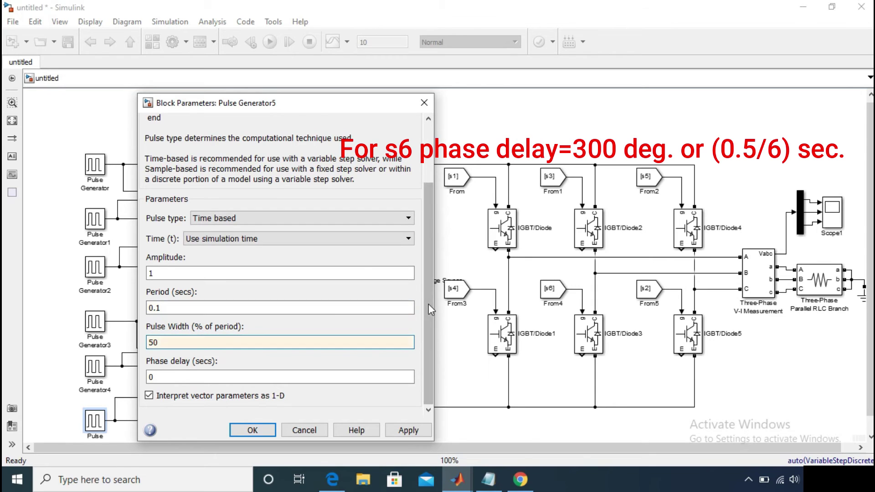
double_click(245, 376)
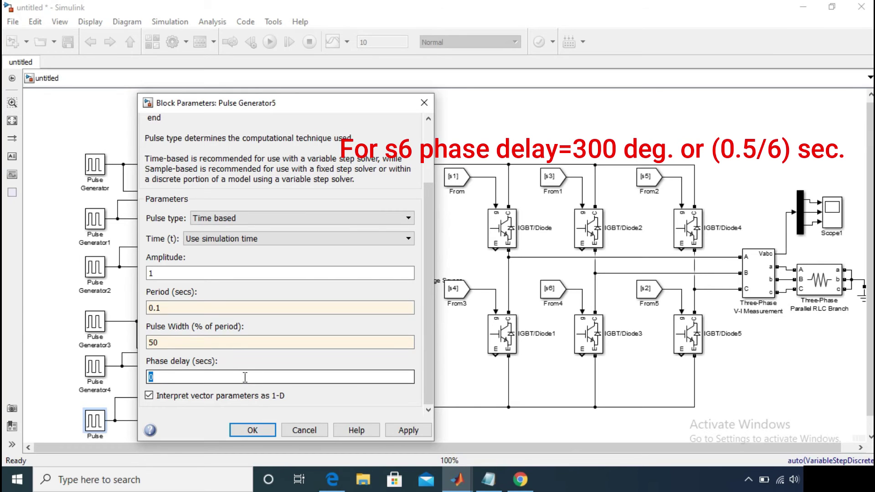
type("0")
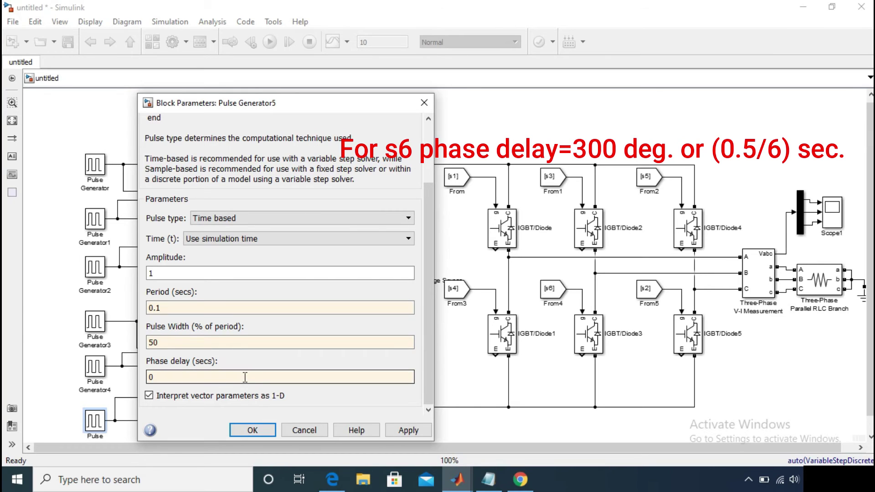
type(".5/6")
left_click(252, 430)
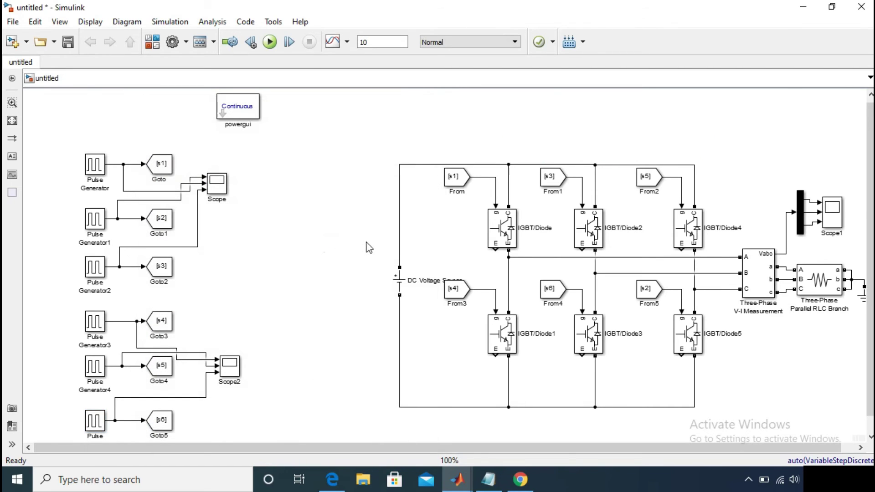
Check the DC Voltage Source's amplitude and the Three-Phase Parallel RLC Branch's type and resistance.
left_click(602, 235)
double_click(399, 280)
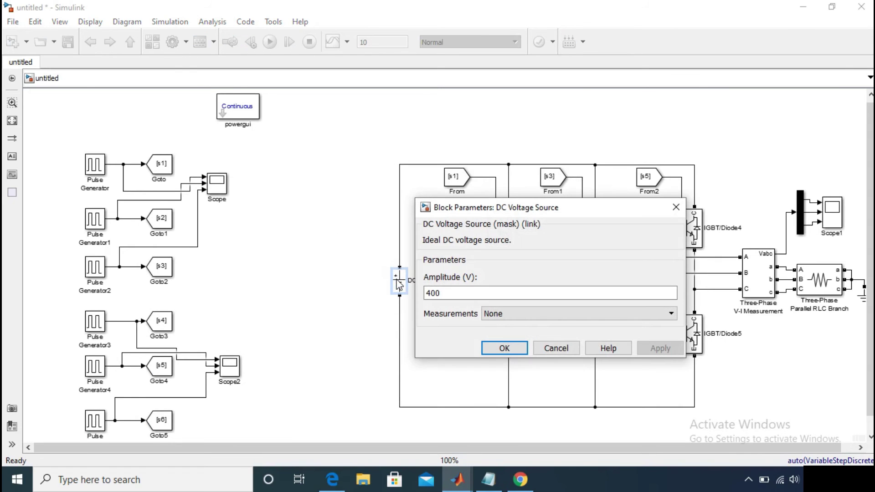
left_click(502, 349)
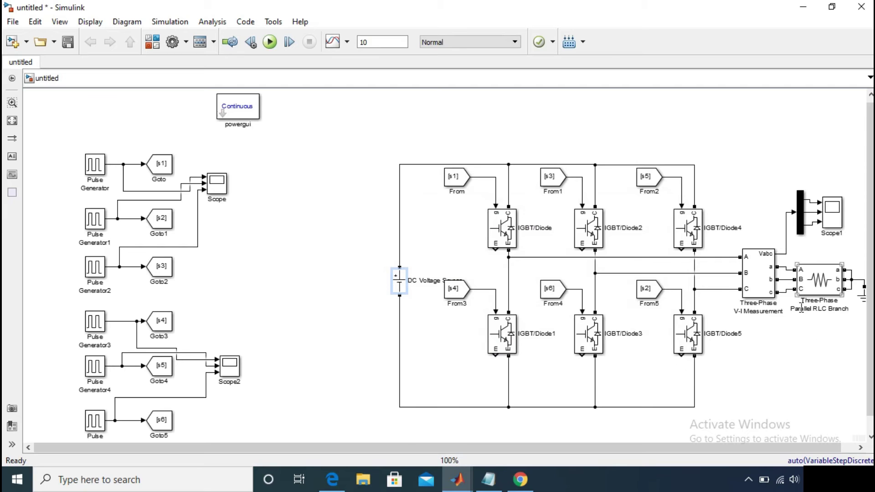
double_click(823, 281)
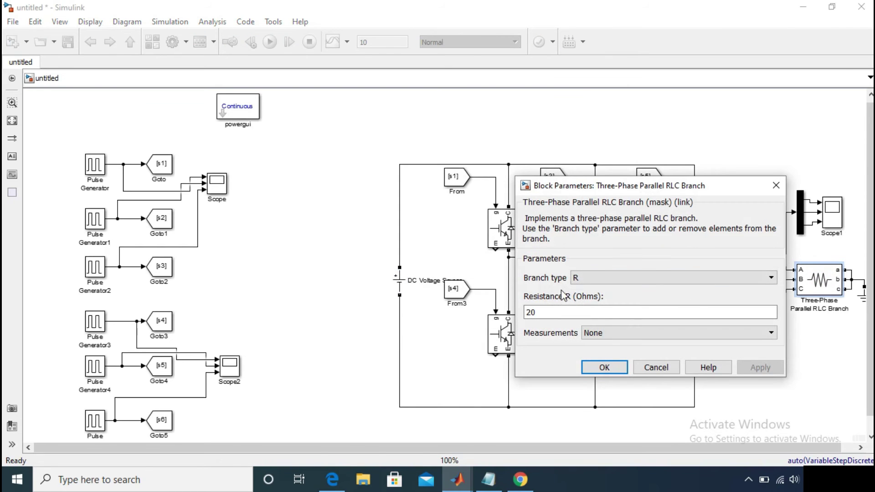
left_click(535, 314)
left_click(588, 366)
Select phase-to-ground as the voltage measurement of the Three-Phase V-I Measurement block and apply it.
double_click(759, 270)
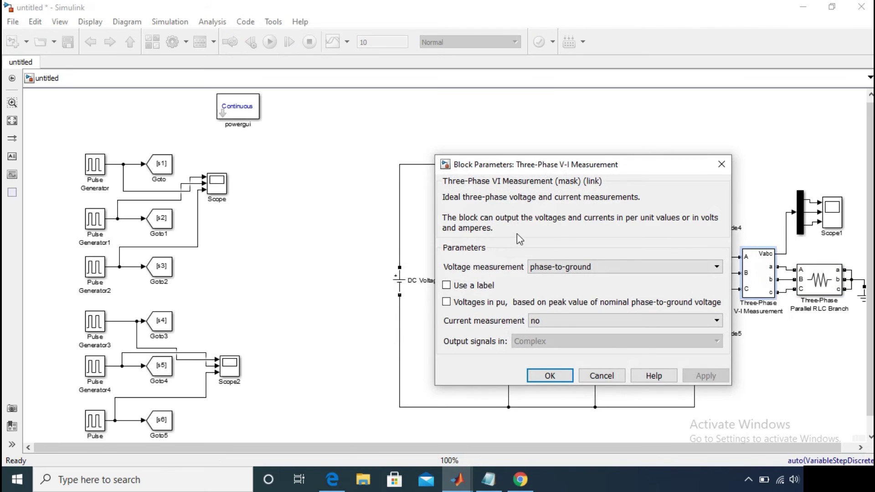
left_click(549, 267)
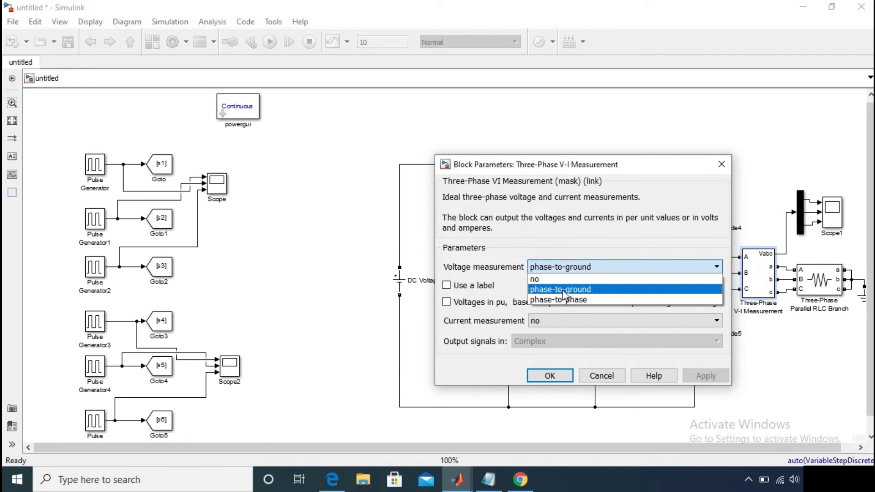
left_click(563, 291)
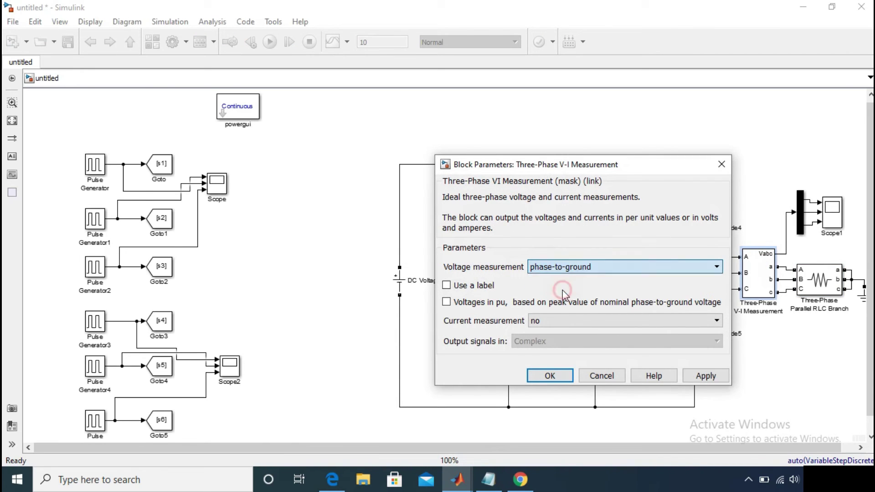
left_click(706, 375)
left_click(559, 375)
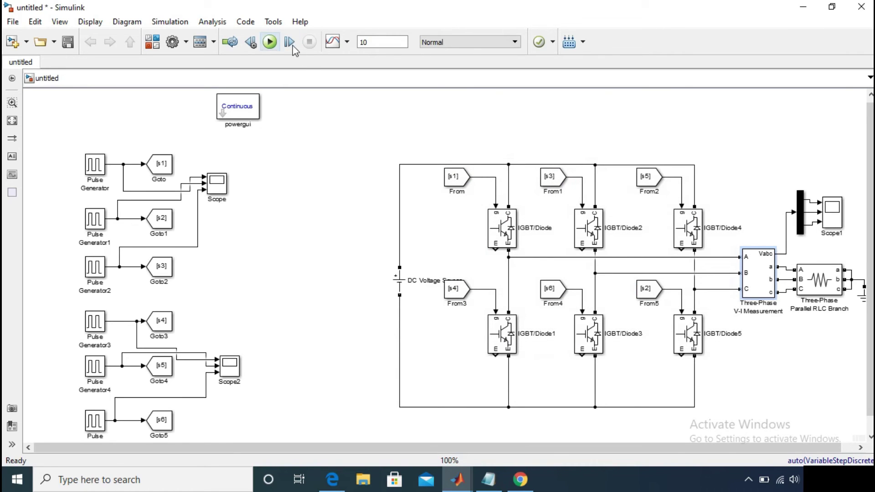
Set the simulation stop time to 1 and run the simulation.
double_click(376, 42)
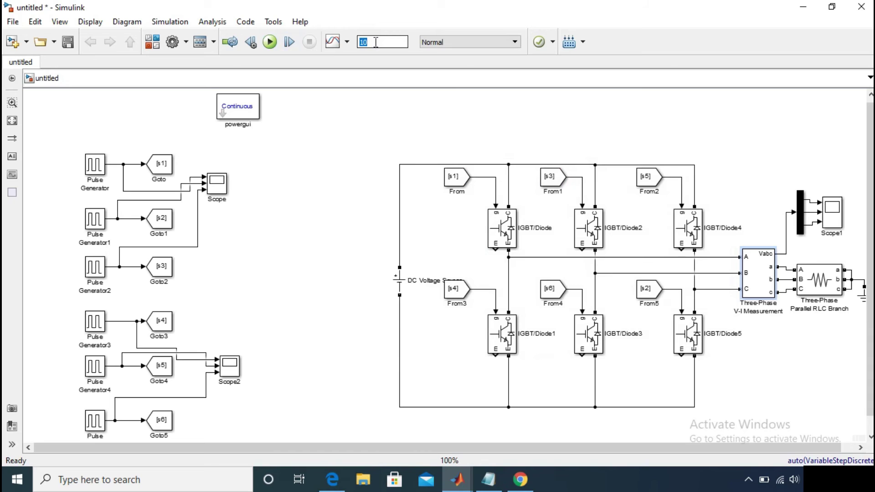
type("1")
left_click(269, 43)
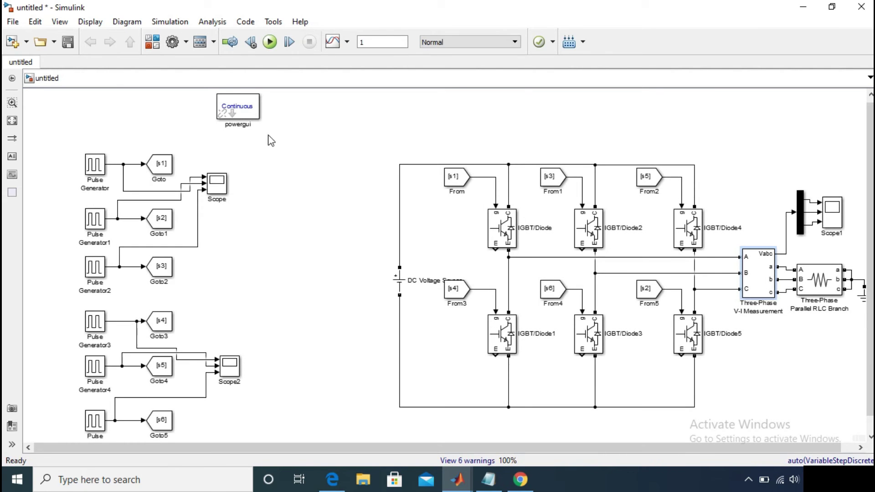
Examine the s1, s2 and s3 gate pulses in the maximized Scope, and close it.
double_click(217, 184)
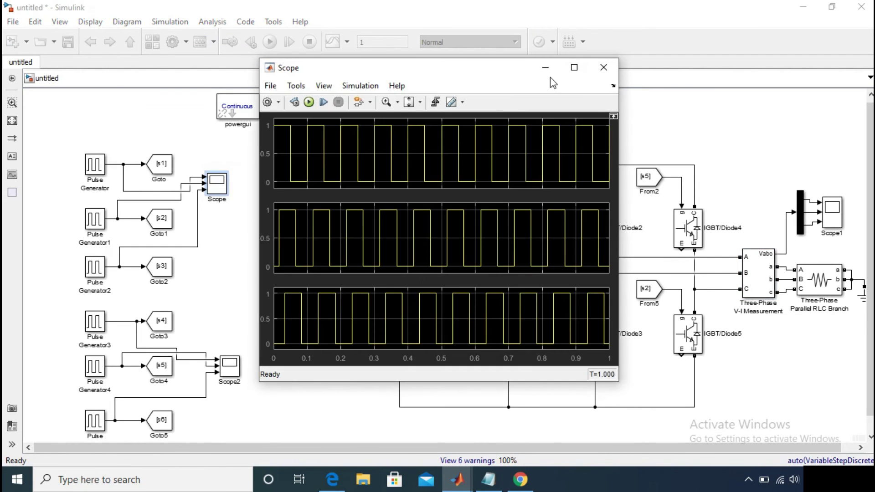
left_click(575, 68)
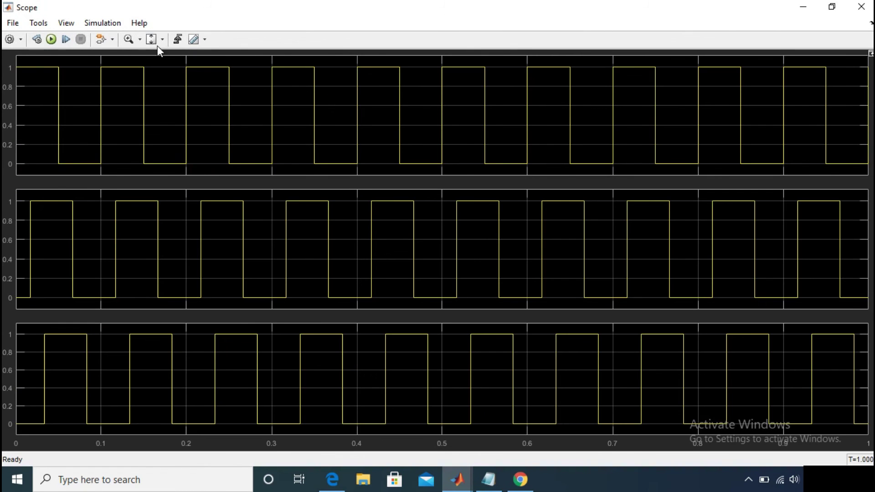
left_click(163, 41)
left_click(862, 7)
Examine the s4, s5 and s6 gate pulses in the maximized Scope2, scaling both axes to fit, and close it.
left_click(227, 377)
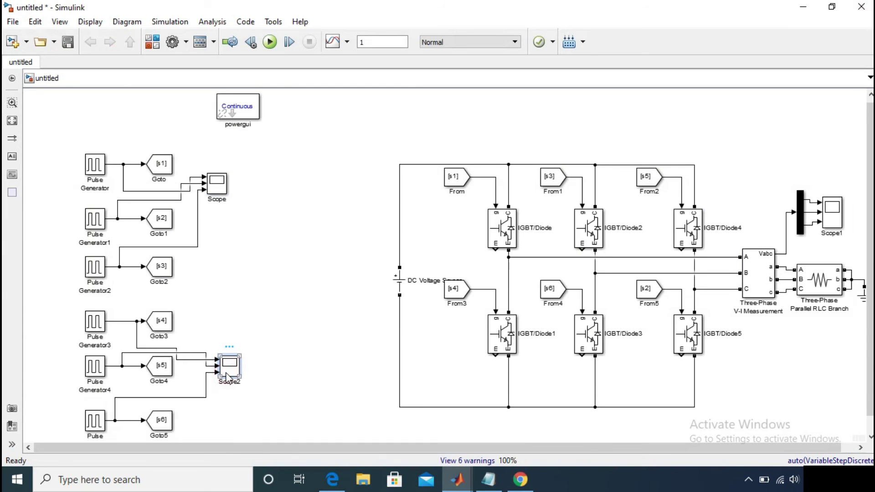
double_click(226, 377)
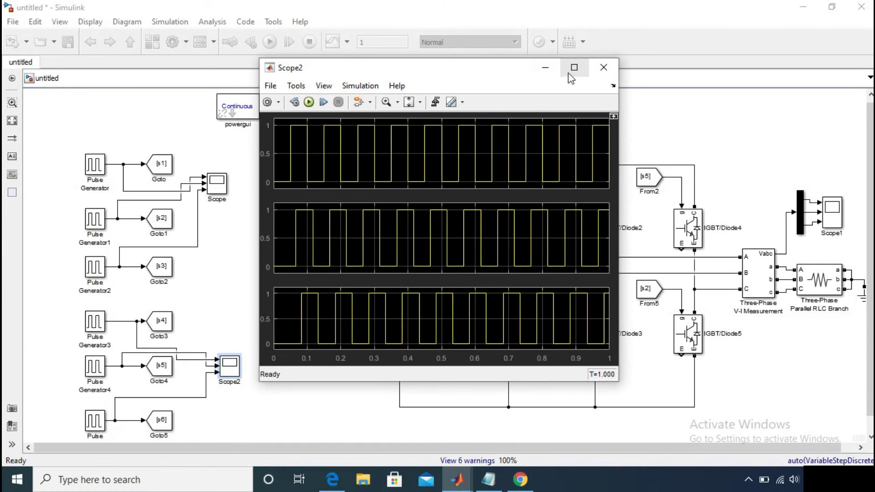
left_click(571, 68)
left_click(161, 40)
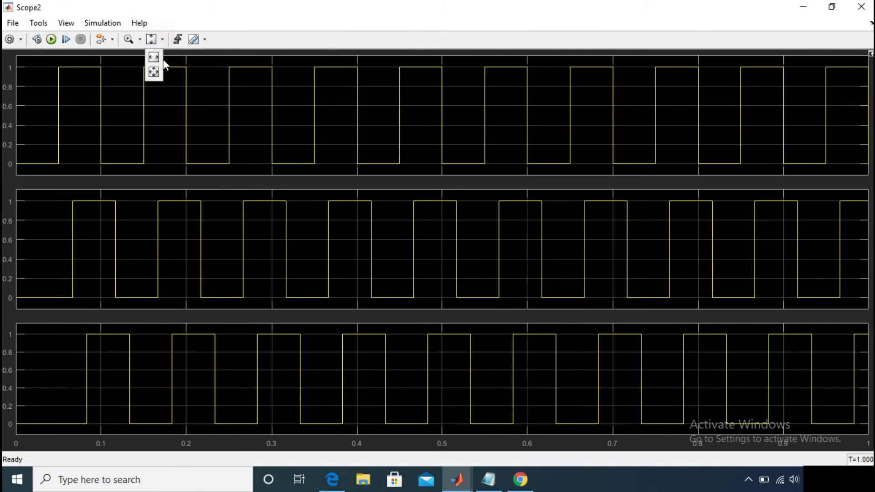
left_click(155, 72)
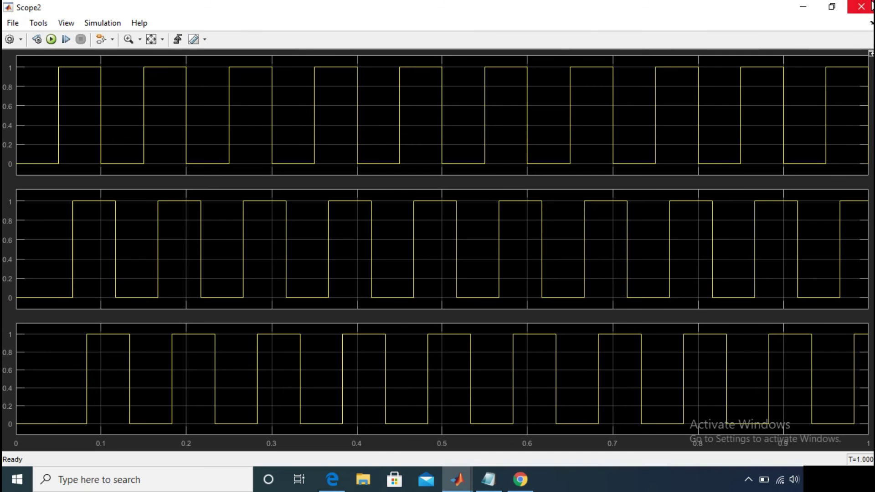
left_click(861, 7)
Examine the three phase-to-ground output voltages in Scope1 with the axes scaled to fit, and close it.
left_click(743, 173)
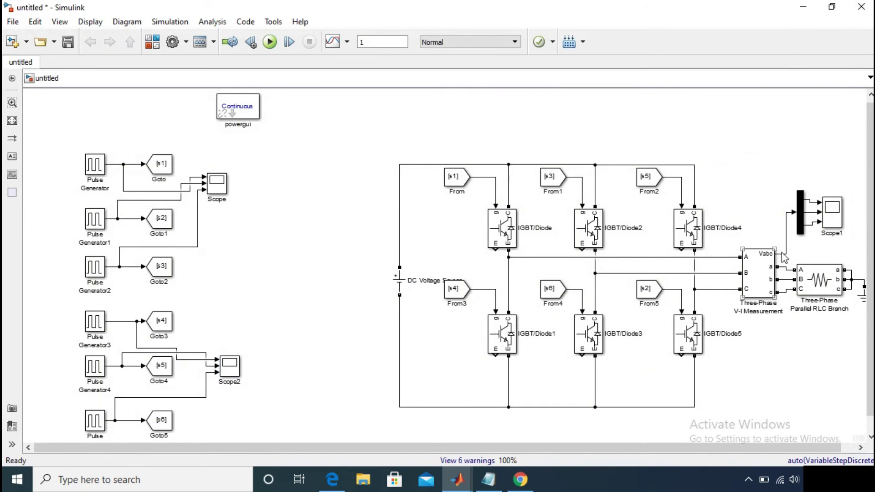
left_click(832, 215)
double_click(832, 215)
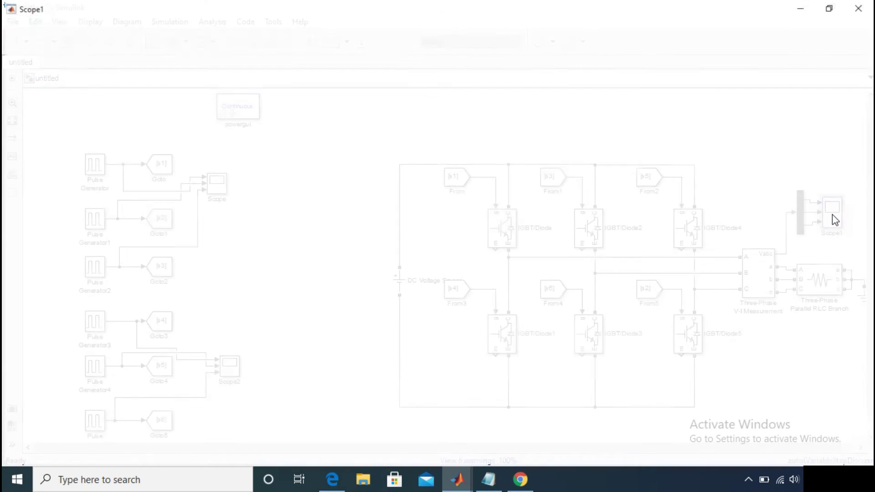
left_click(152, 40)
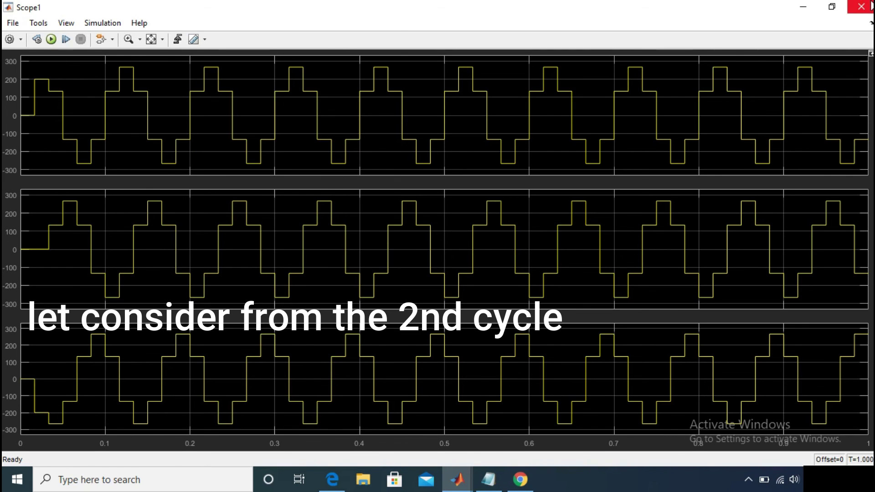
left_click(861, 6)
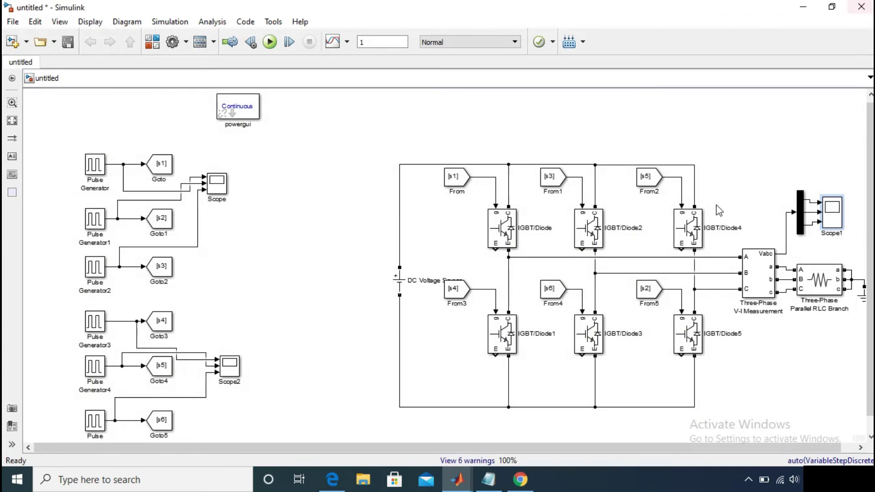
Set the Three-Phase V-I Measurement block's voltage measurement to phase-to-phase and apply the change.
left_click(757, 268)
double_click(758, 270)
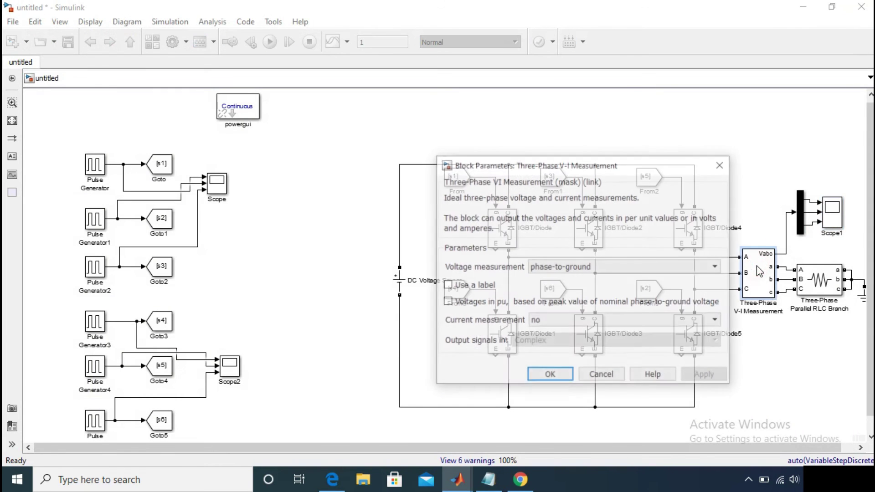
left_click(557, 267)
left_click(569, 300)
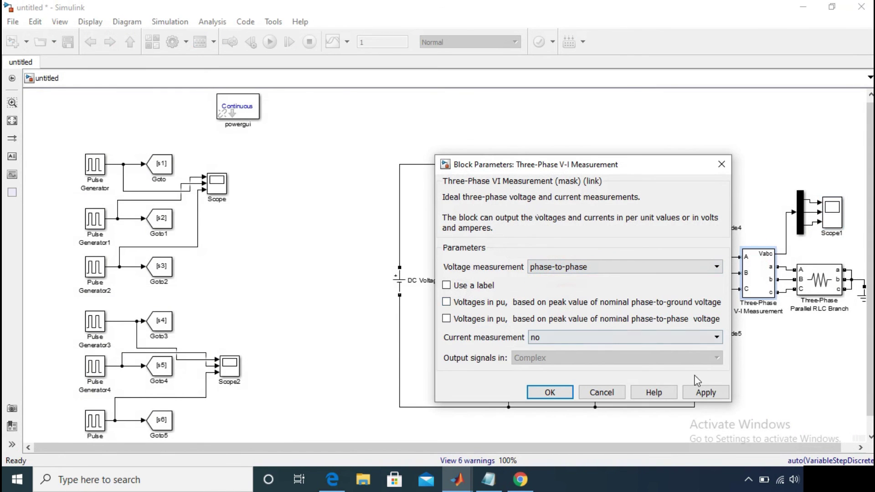
left_click(704, 391)
left_click(550, 393)
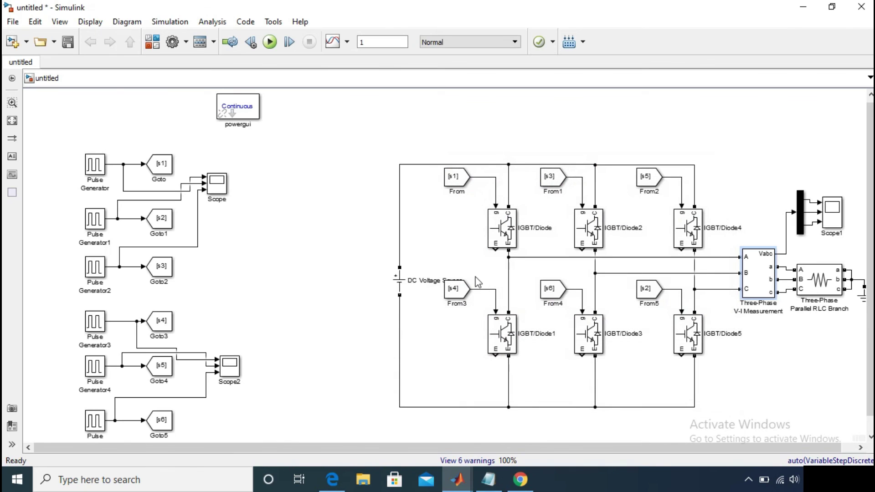
Run the simulation again, examine the three phase-to-phase output voltages in Scope1, and close it.
left_click(270, 42)
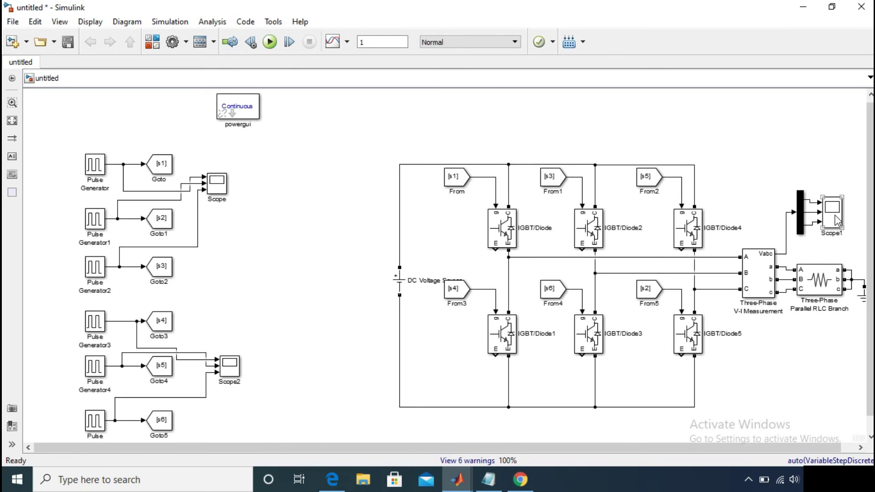
double_click(835, 218)
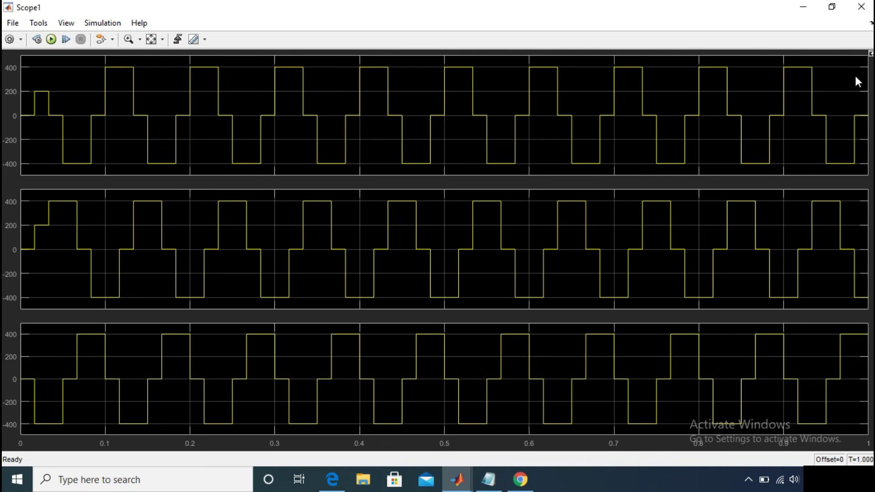
left_click(862, 7)
left_click(546, 128)
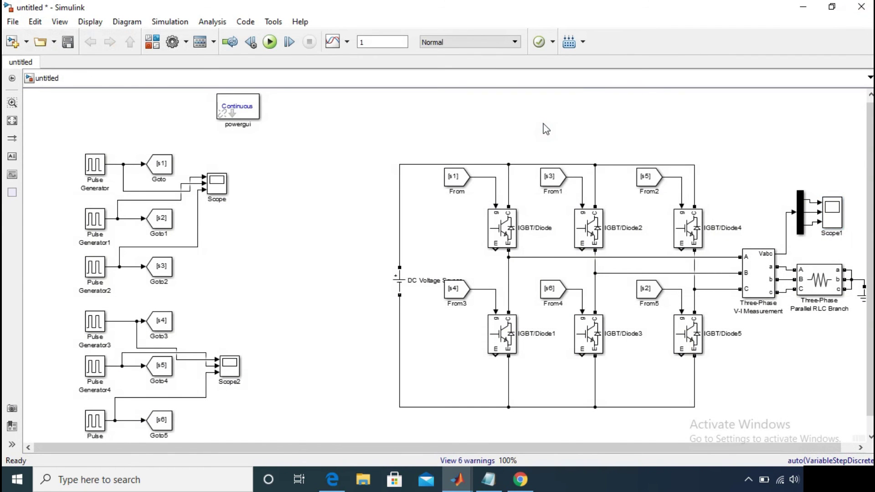